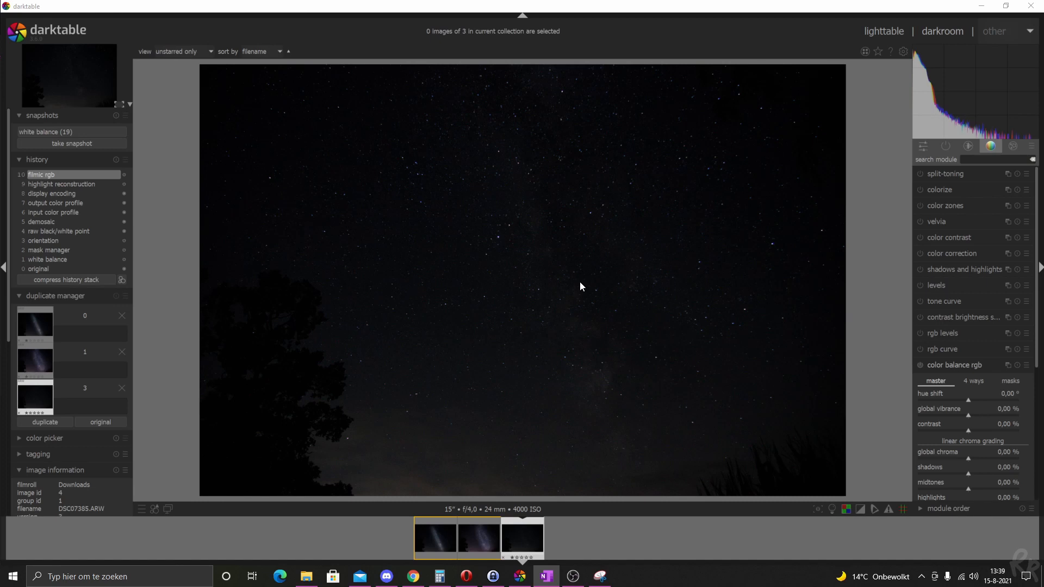
Check the available auto-apply pixel workflow defaults in the processing preferences, leaving the setting at scene-referred.
left_click(904, 51)
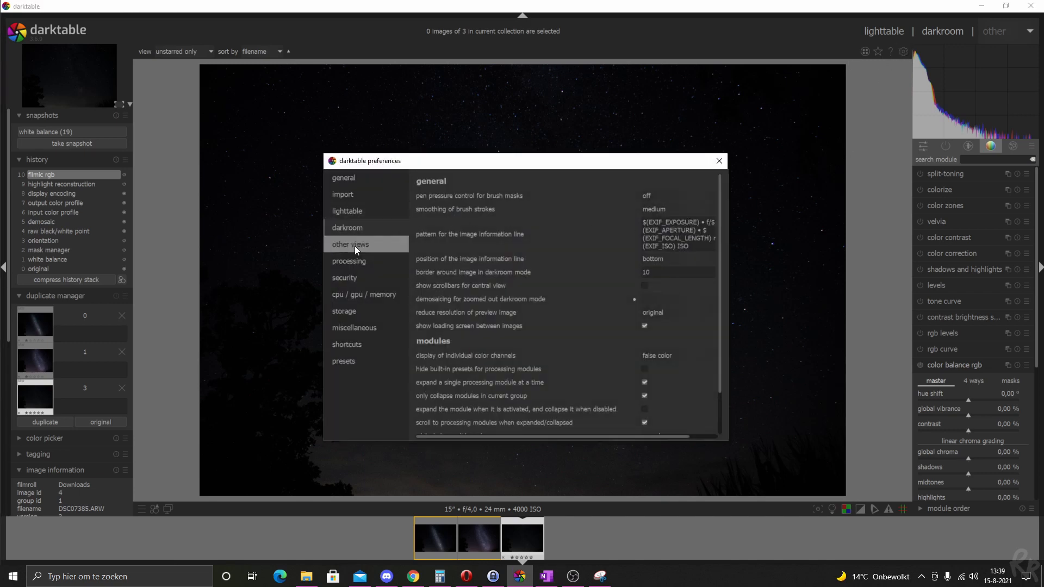
left_click(349, 262)
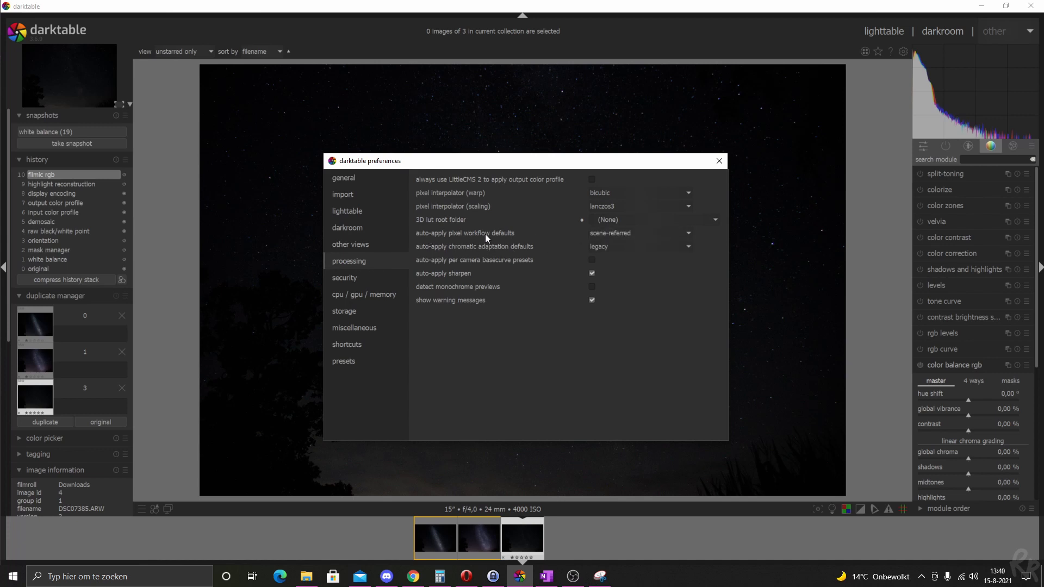
left_click(598, 233)
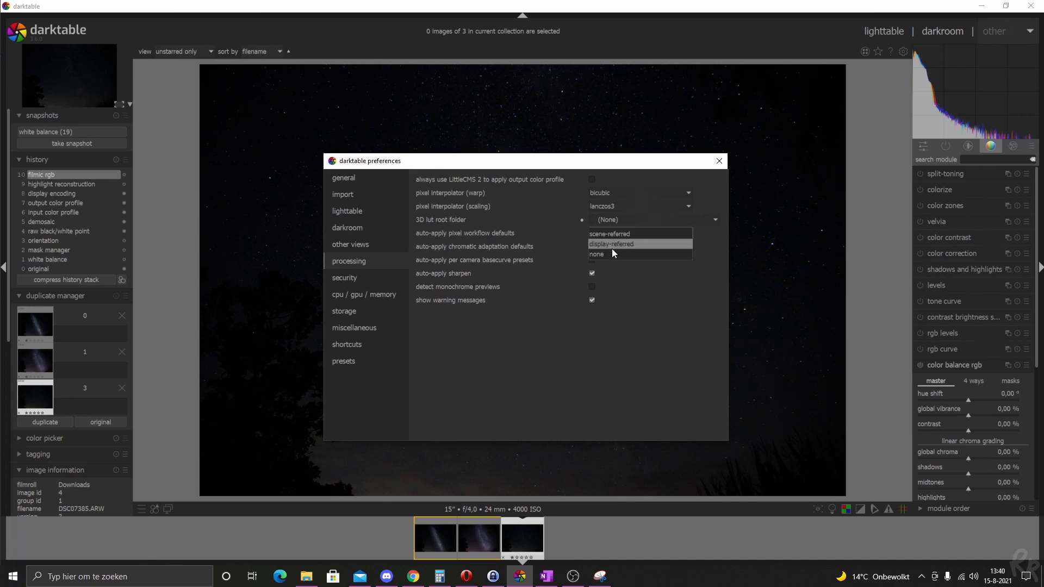
left_click(719, 162)
left_click(719, 162)
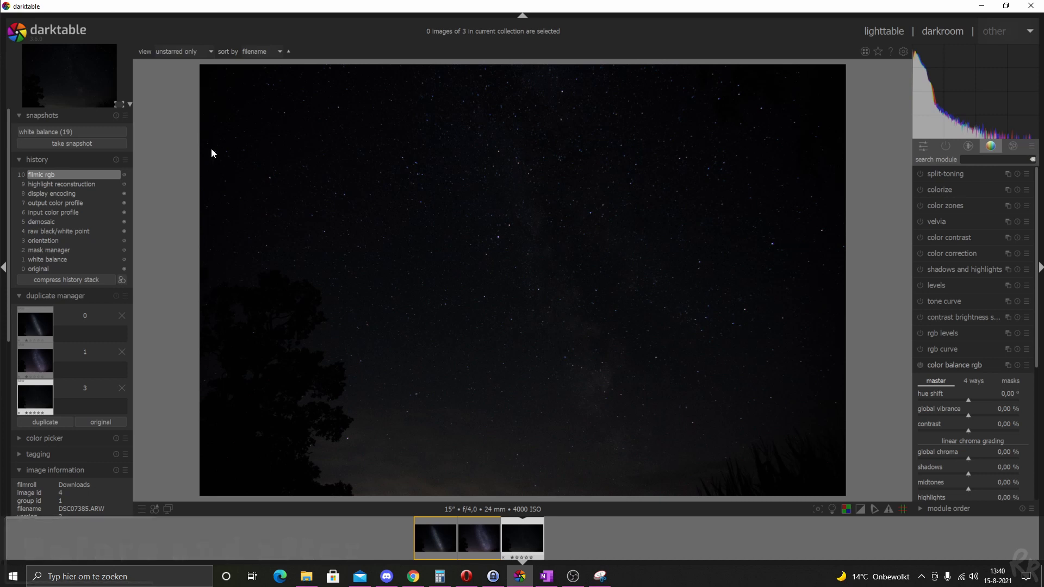
Compare the unedited photo with the white balance (19) snapshot across almost the full image width.
left_click(89, 132)
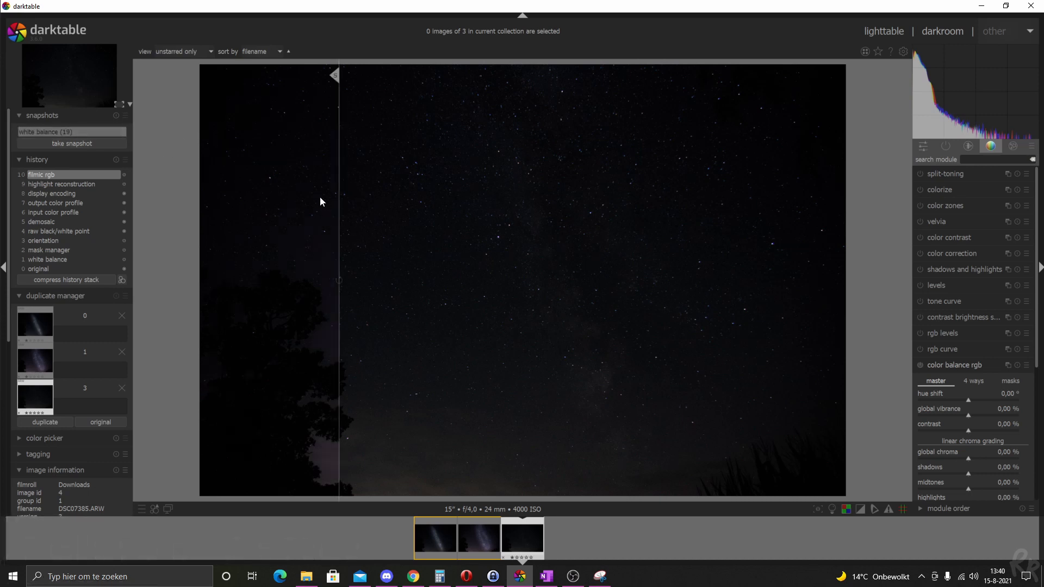
left_click_drag(337, 212, 817, 222)
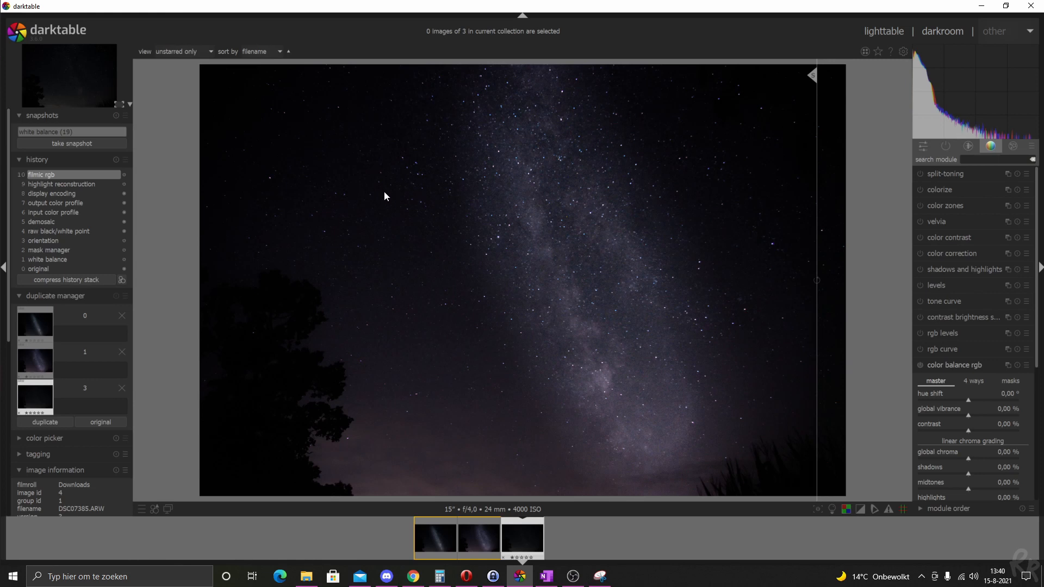
left_click(109, 132)
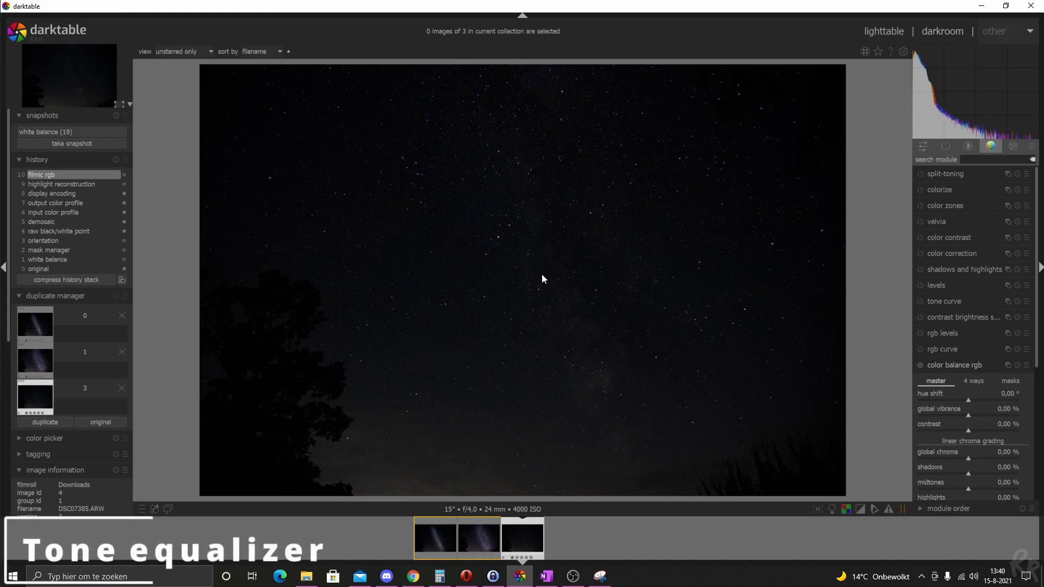
Find the tone equalizer module and enable it on the photo.
left_click(988, 159)
type("tone equa")
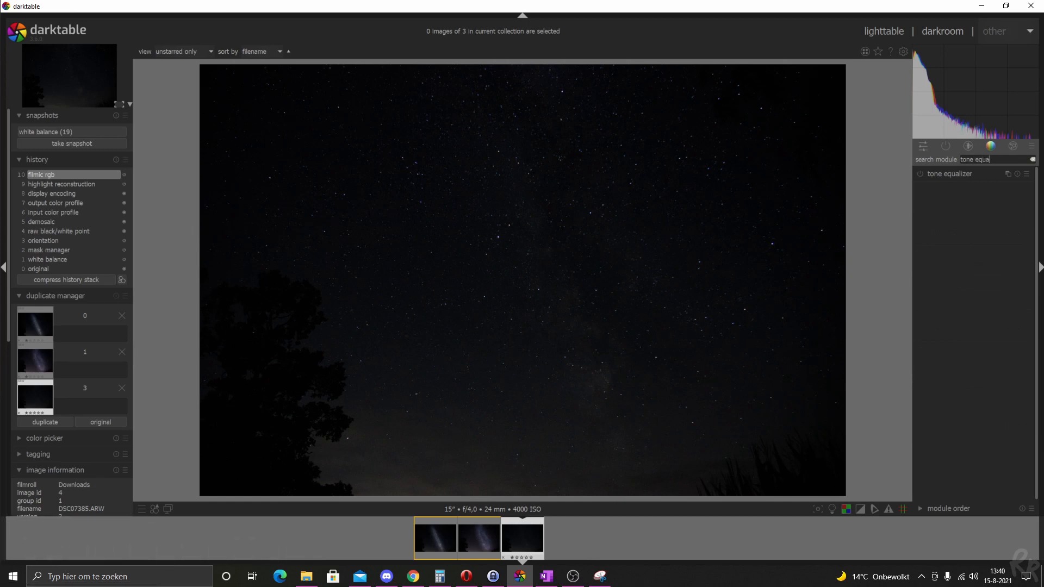
left_click(935, 175)
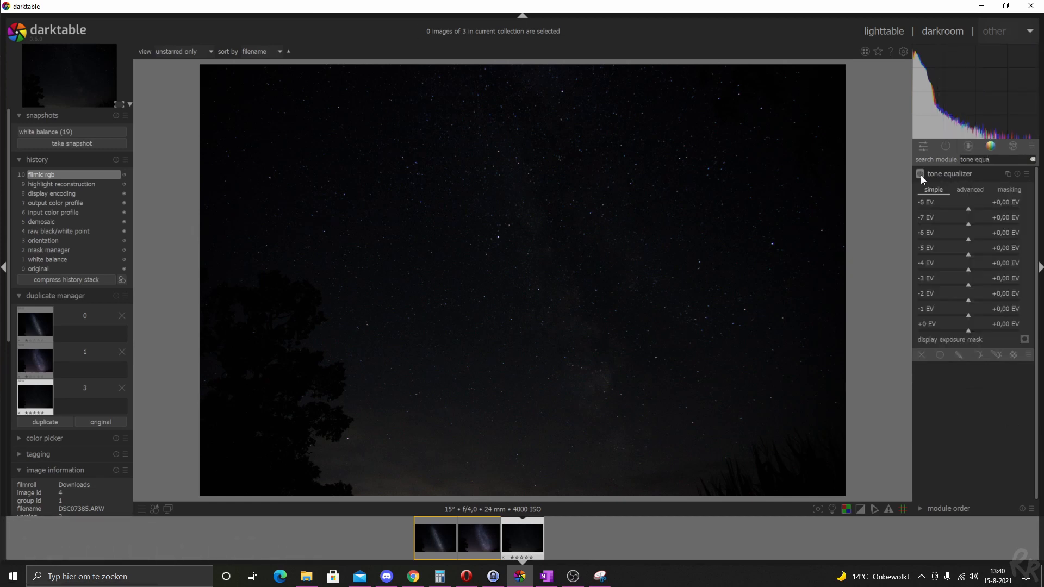
left_click(920, 174)
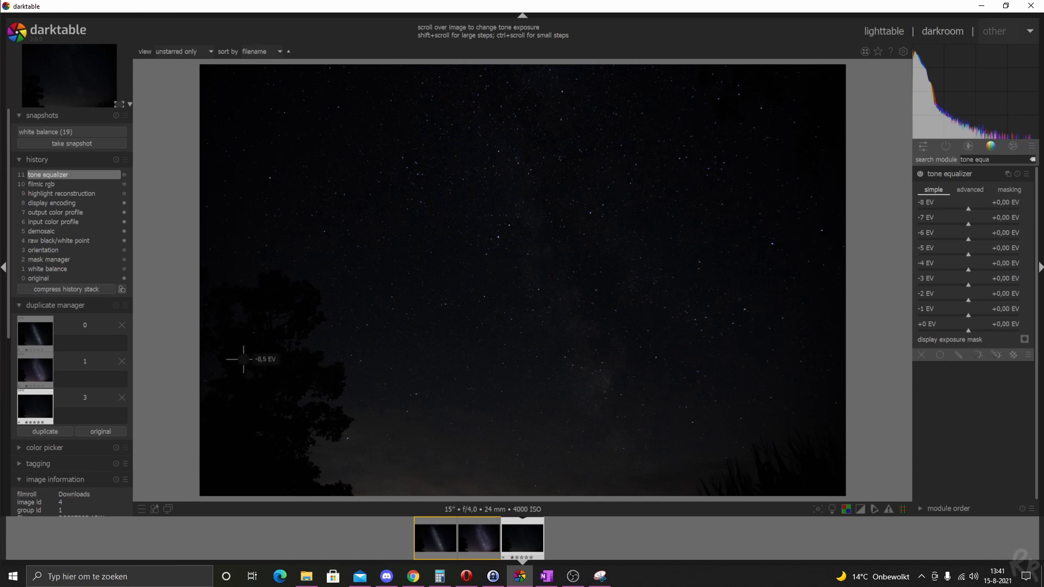
Darken the tree silhouette and dark sky with the tone equalizer, taking -8 EV to -2.00 and -7 EV to -1.08, and compare with the snapshot.
scroll(243, 358, "down", 5)
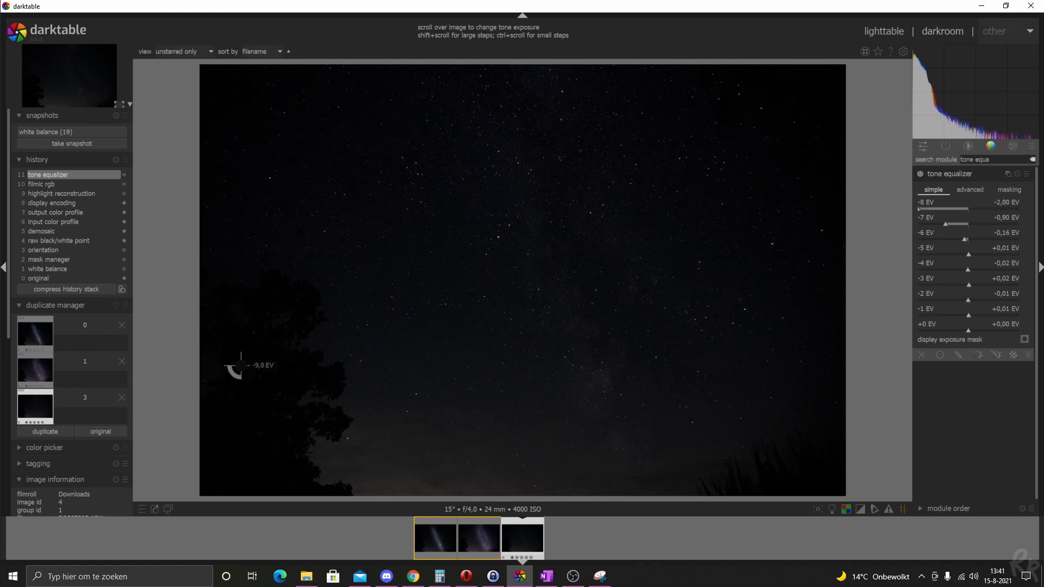
scroll(382, 292, "down", 3)
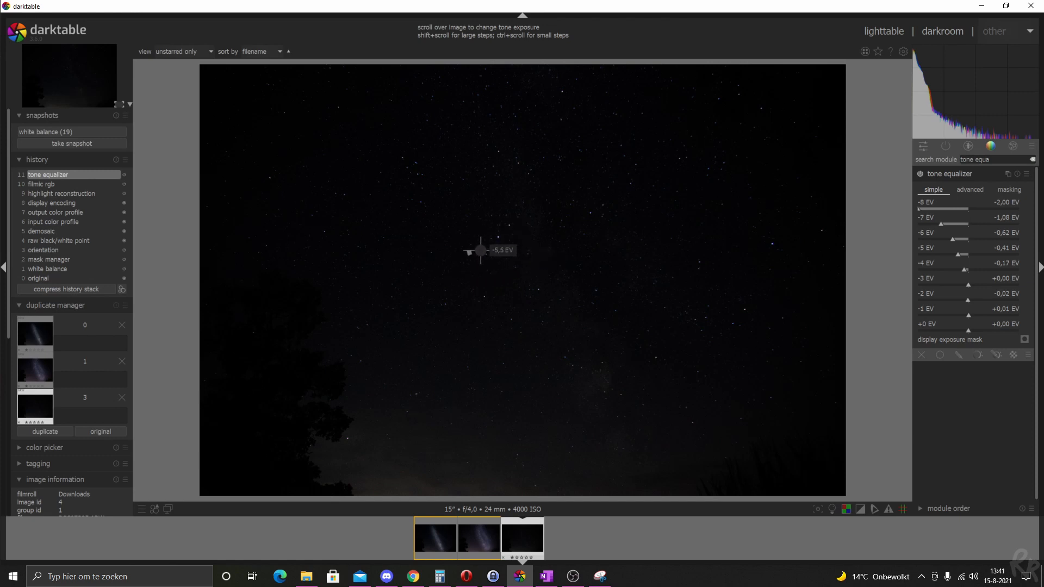
left_click(65, 134)
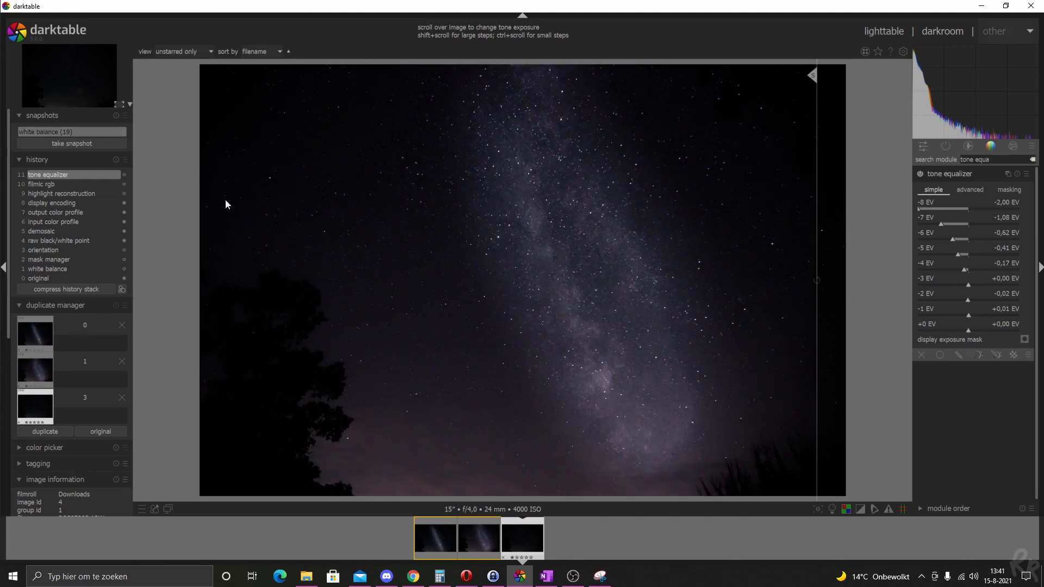
left_click(67, 134)
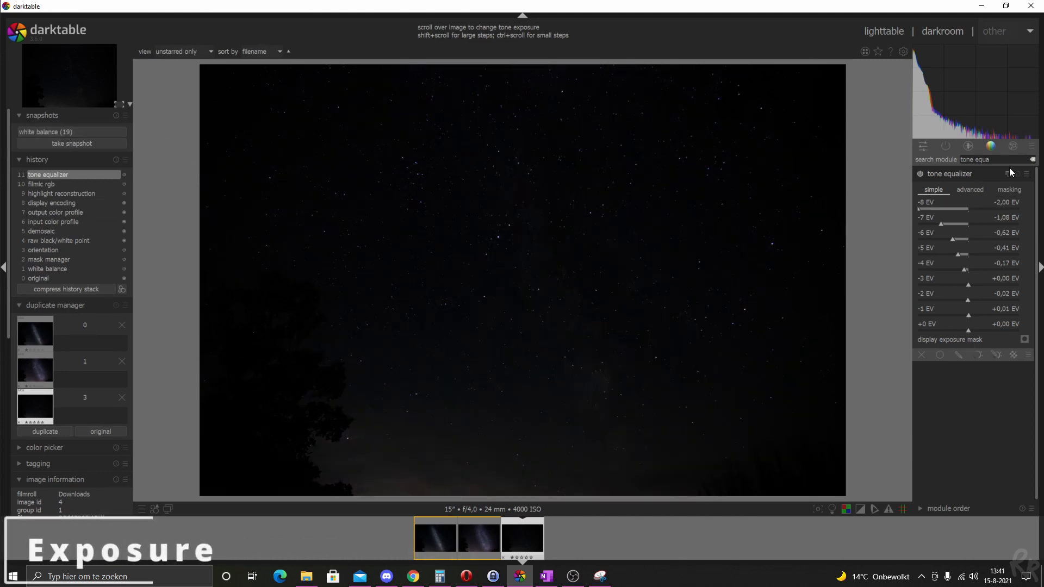
Find and enable the exposure module and set its exposure to 0.5 EV.
left_click_drag(991, 159, 931, 158)
type("exposur")
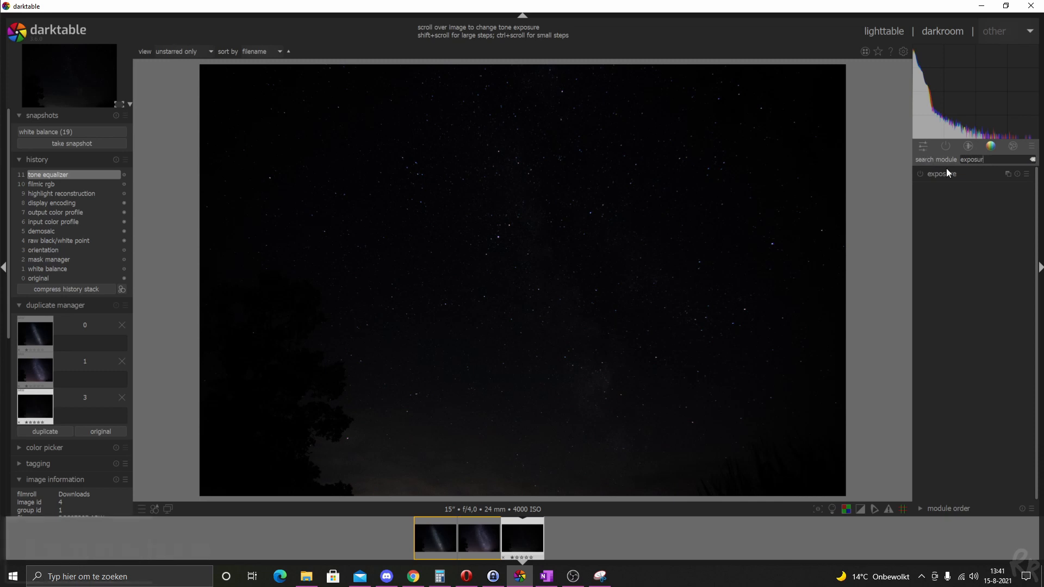
left_click(936, 175)
left_click(921, 174)
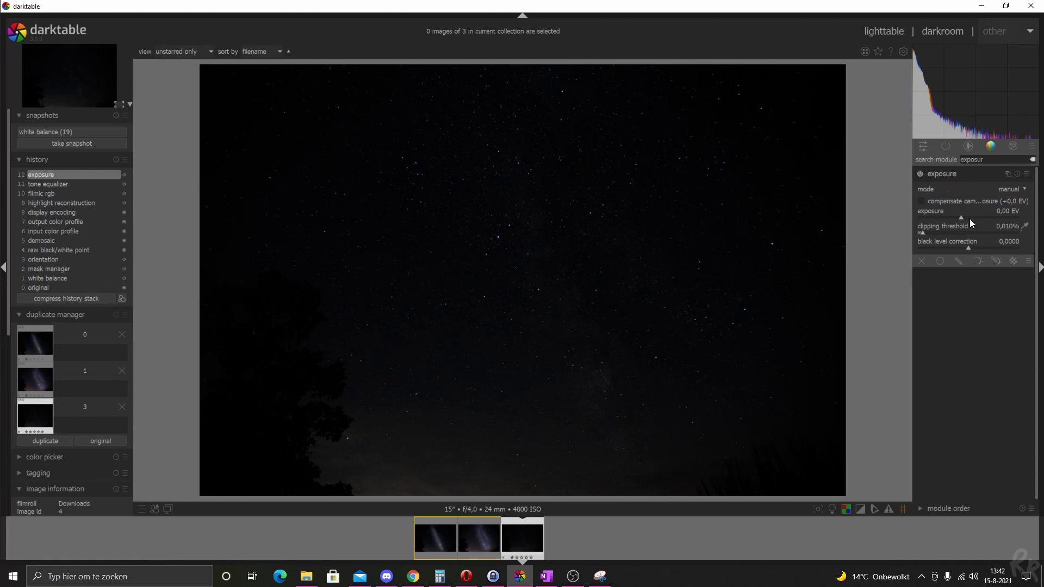
right_click(1003, 211)
type("0.5")
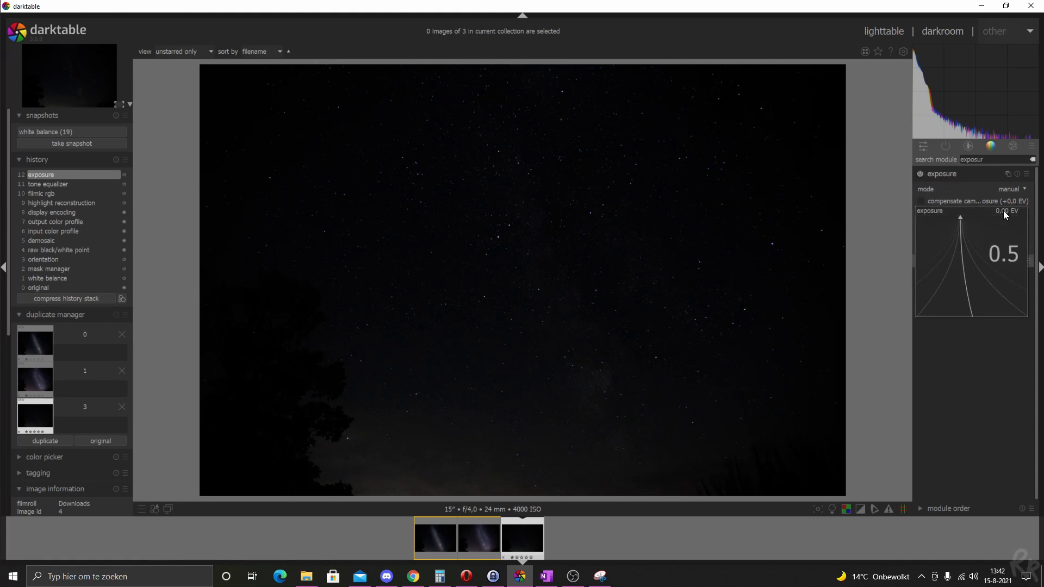
key("Return")
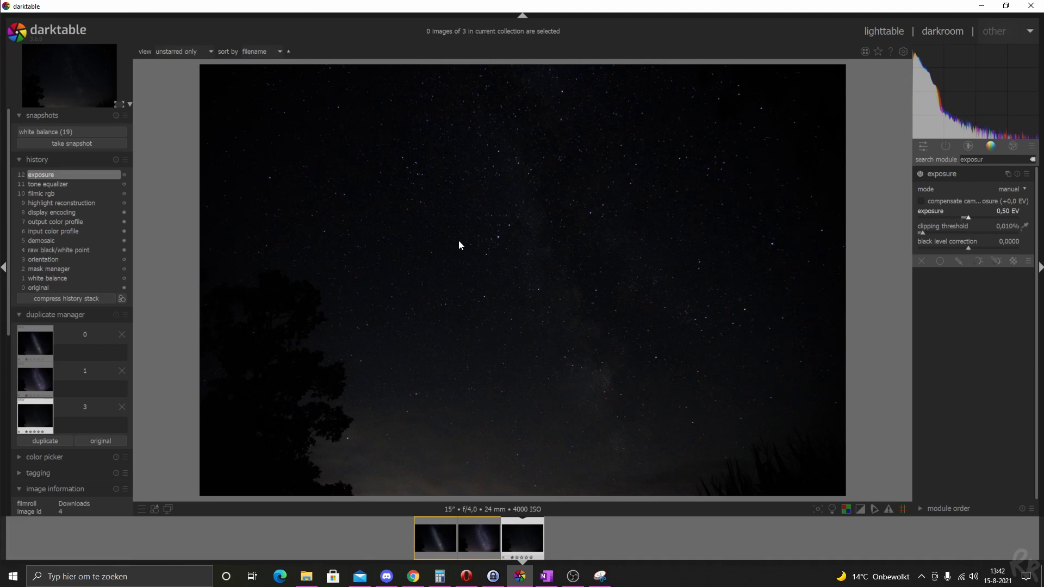
Add a new instance of the exposure module and give it a drawn mask.
left_click(1008, 174)
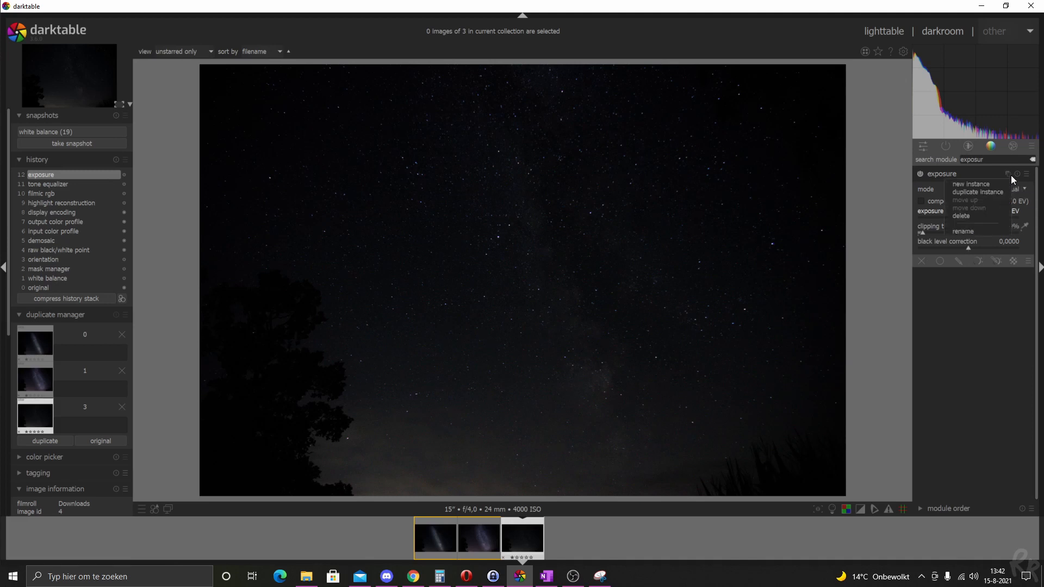
left_click(973, 184)
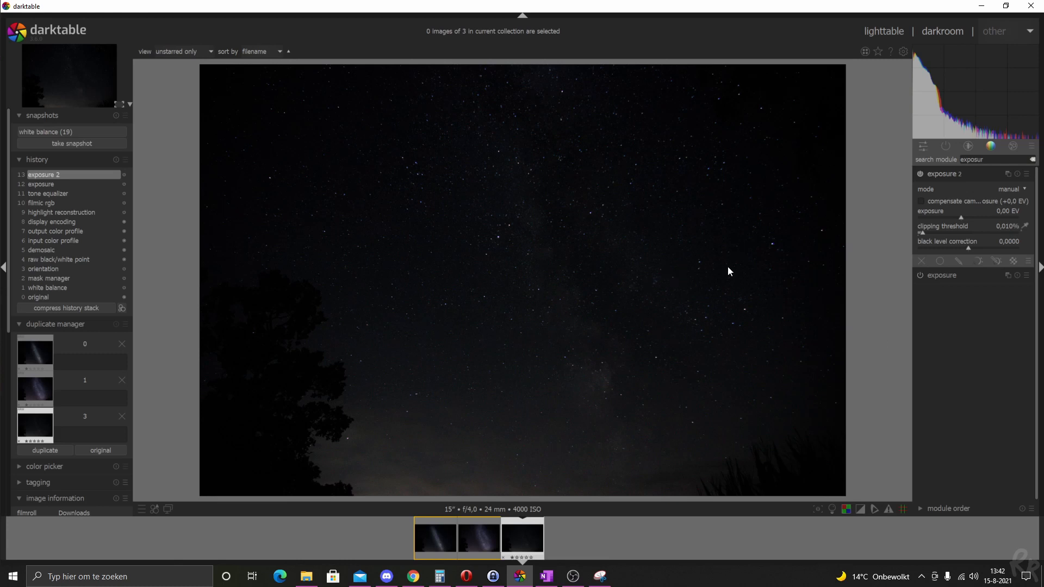
left_click(961, 261)
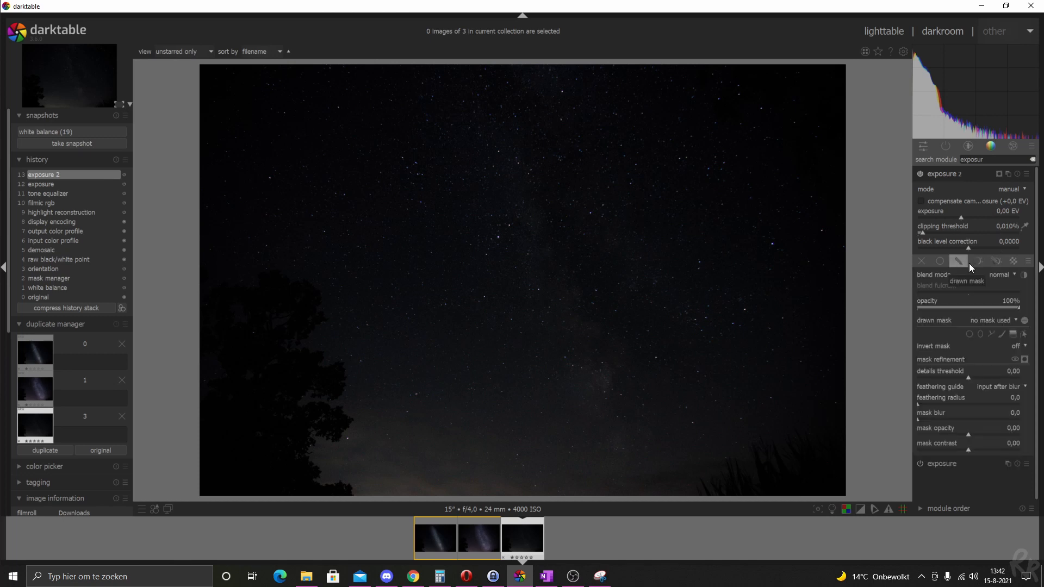
Try an ellipse mask rotated along the Milky Way, and remove the shape.
left_click(1003, 334)
left_click(981, 334)
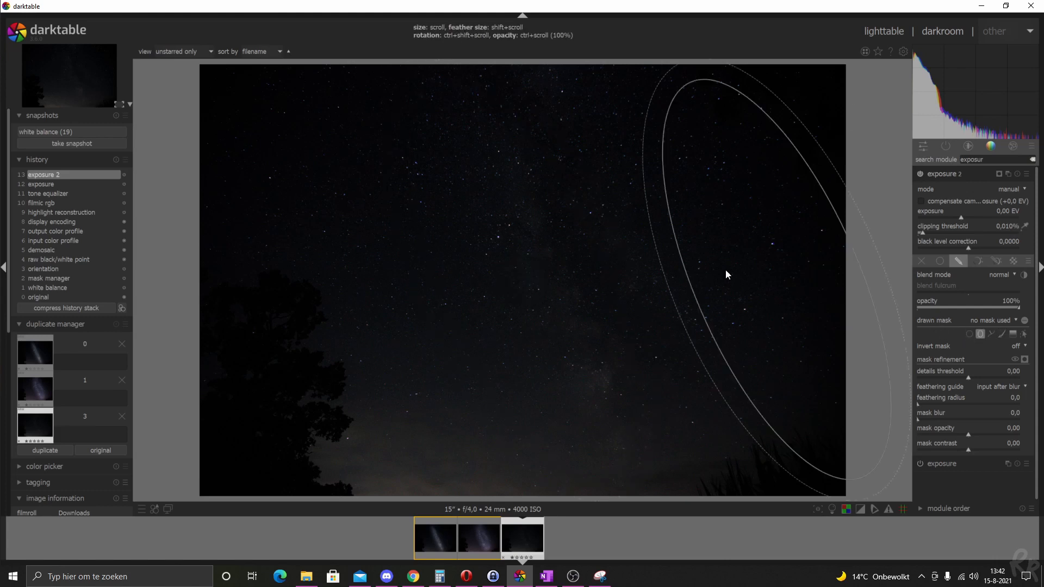
left_click(578, 302)
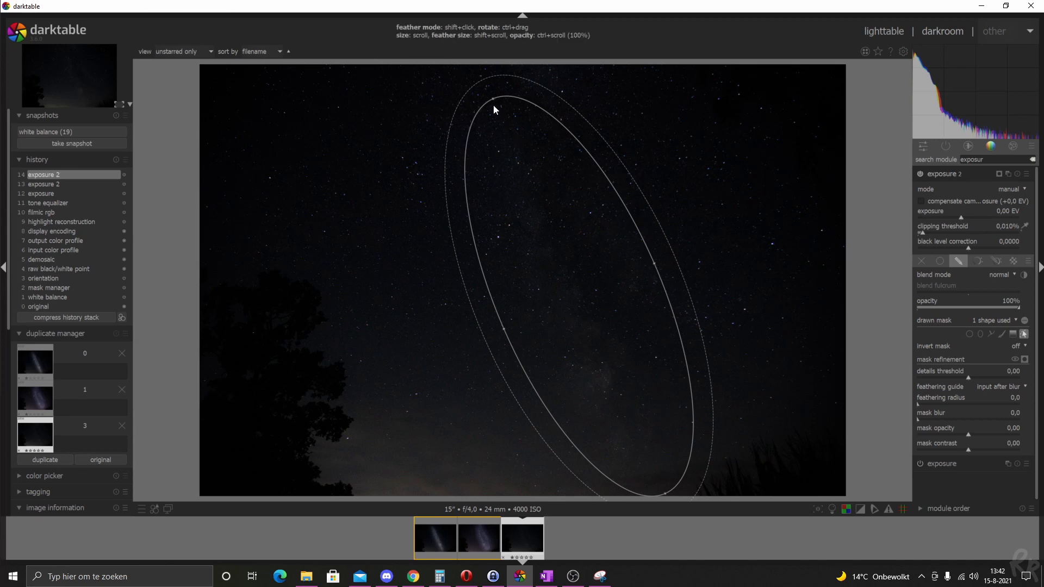
mouse_move(495, 99)
left_mouse_down()
mouse_move(580, 100)
mouse_move(732, 302)
mouse_move(713, 299)
mouse_move(549, 171)
mouse_move(562, 172)
left_mouse_up()
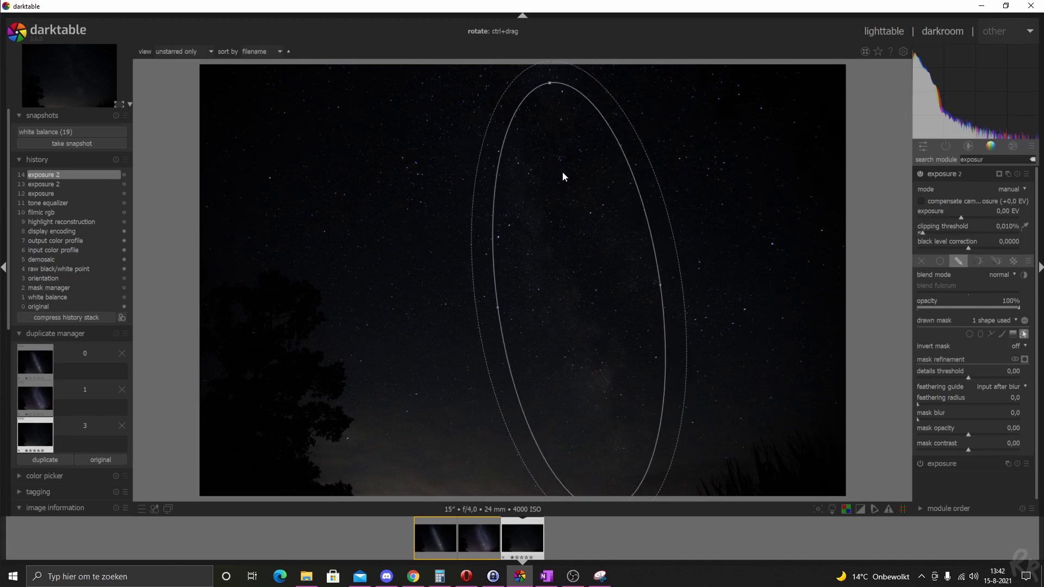
mouse_move(658, 286)
left_mouse_down()
mouse_move(560, 292)
mouse_move(736, 270)
mouse_move(654, 275)
left_mouse_up()
right_click(654, 275)
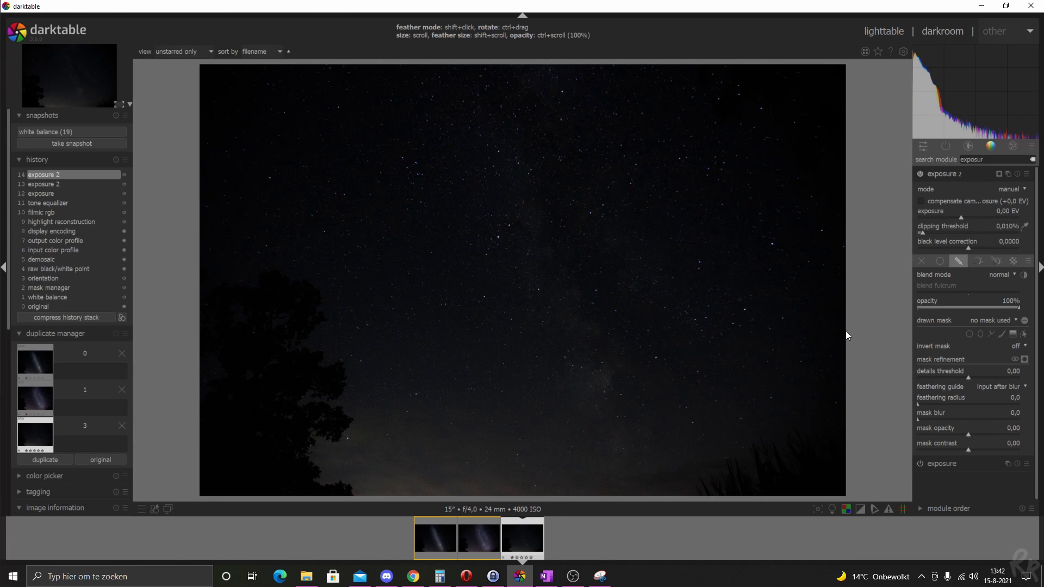
Brush a mask over the Milky Way and refine it with feathering radius 105.6, mask blur 34.2 and mask contrast -0.41.
left_click(1002, 334)
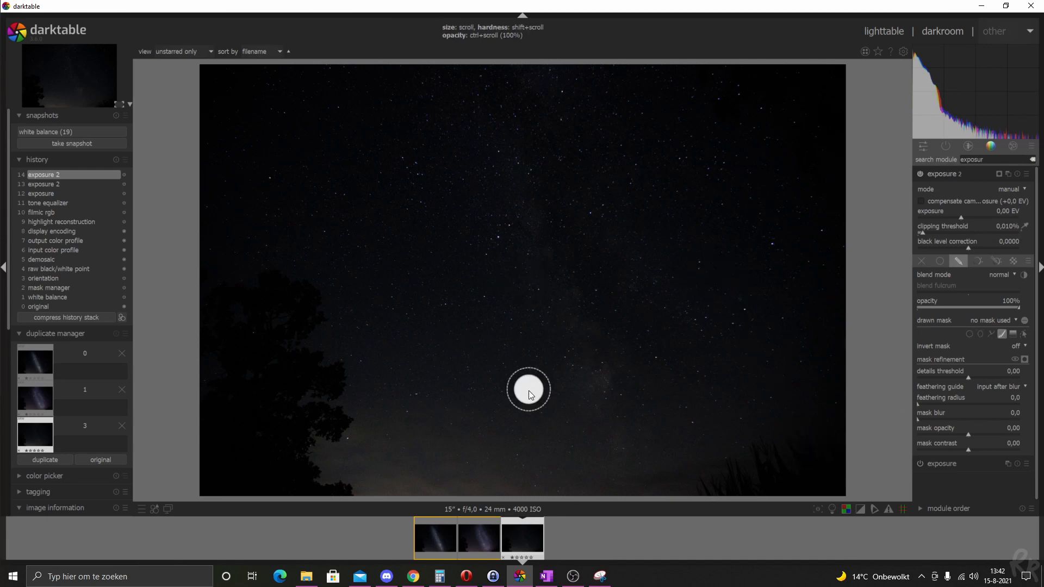
mouse_move(629, 442)
left_mouse_down()
mouse_move(546, 287)
mouse_move(503, 139)
mouse_move(578, 174)
mouse_move(737, 415)
mouse_move(656, 447)
mouse_move(706, 408)
mouse_move(646, 425)
mouse_move(703, 397)
mouse_move(644, 411)
mouse_move(637, 397)
mouse_move(694, 374)
mouse_move(625, 359)
left_mouse_up()
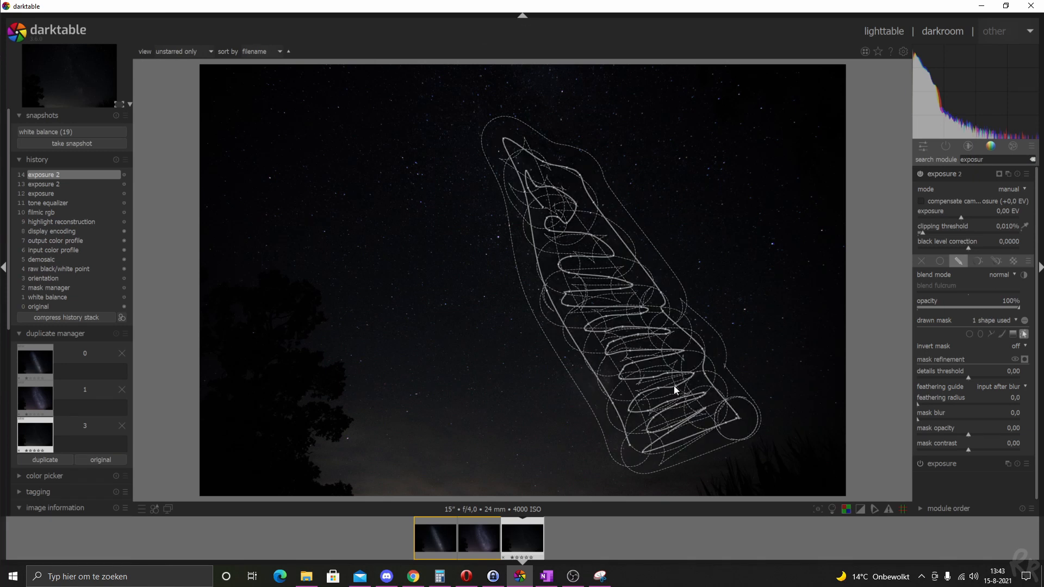
left_click(960, 405)
left_click(952, 420)
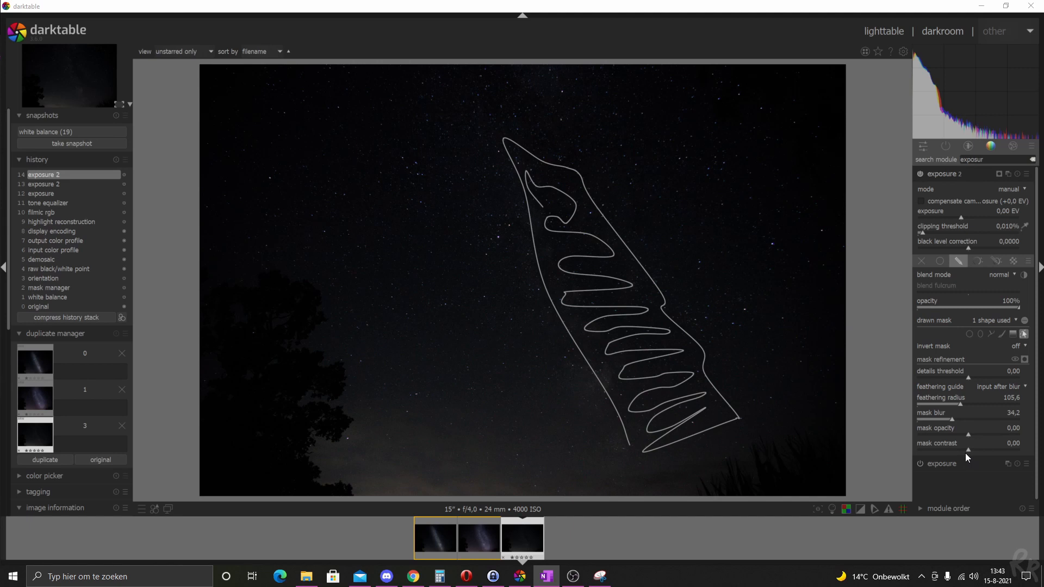
left_click(947, 450)
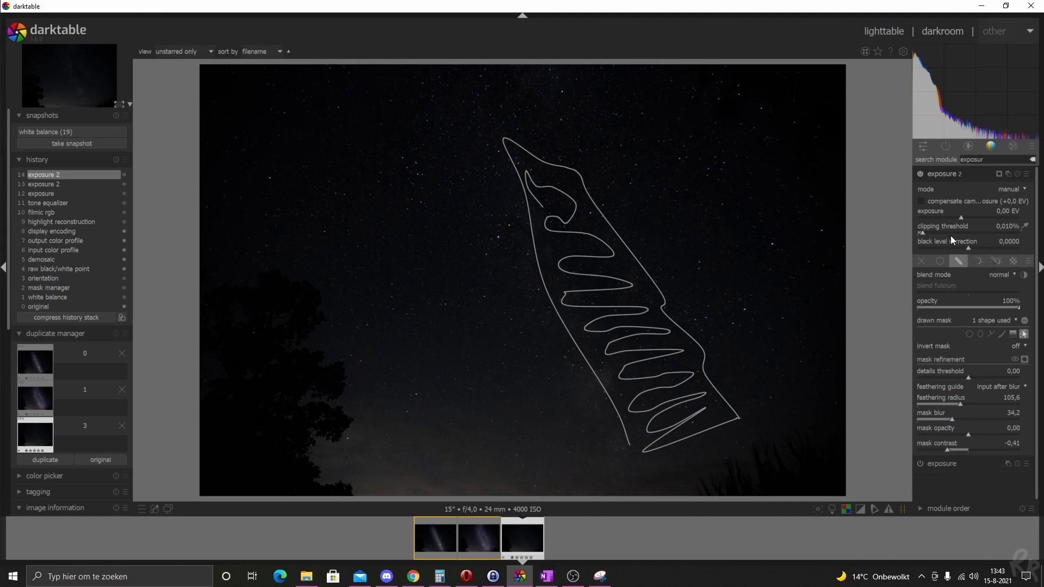
Raise the exposure of the masked second instance to 0.80 EV and collapse the module.
left_click_drag(962, 218, 972, 217)
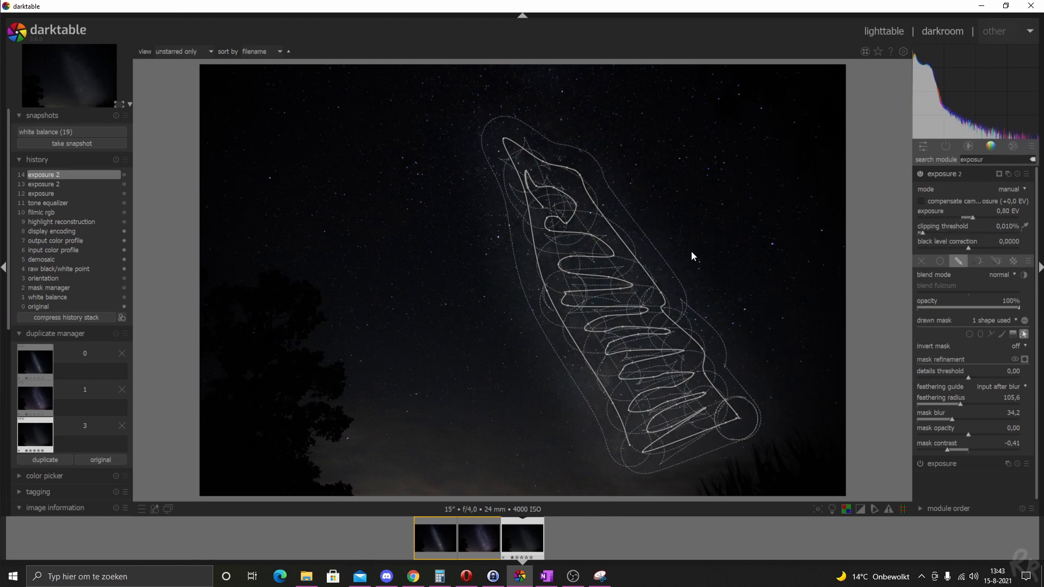
left_click(959, 176)
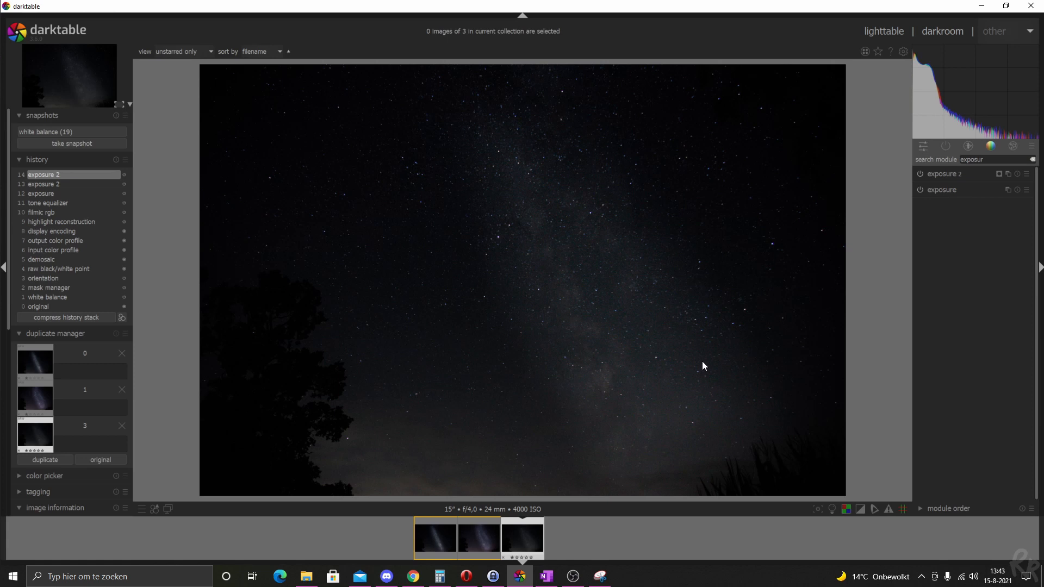
left_click(941, 175)
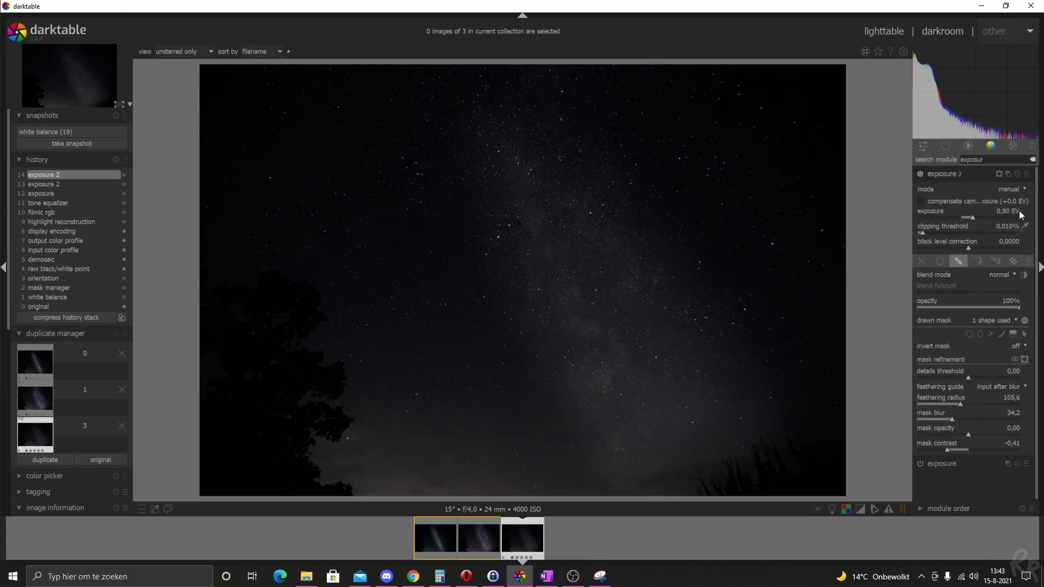
left_click(957, 176)
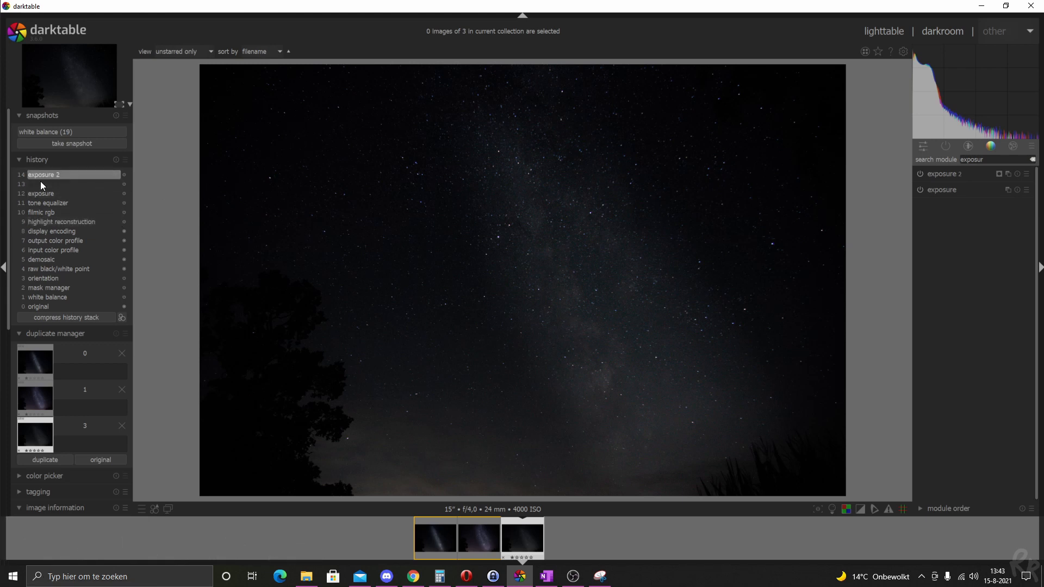
left_click(946, 175)
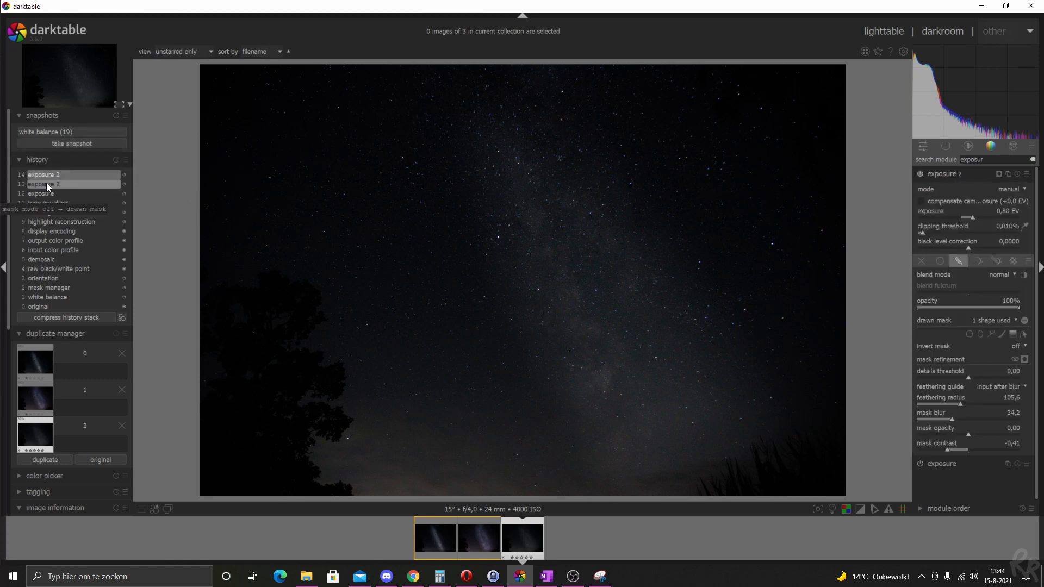
left_click(948, 175)
left_click(947, 175)
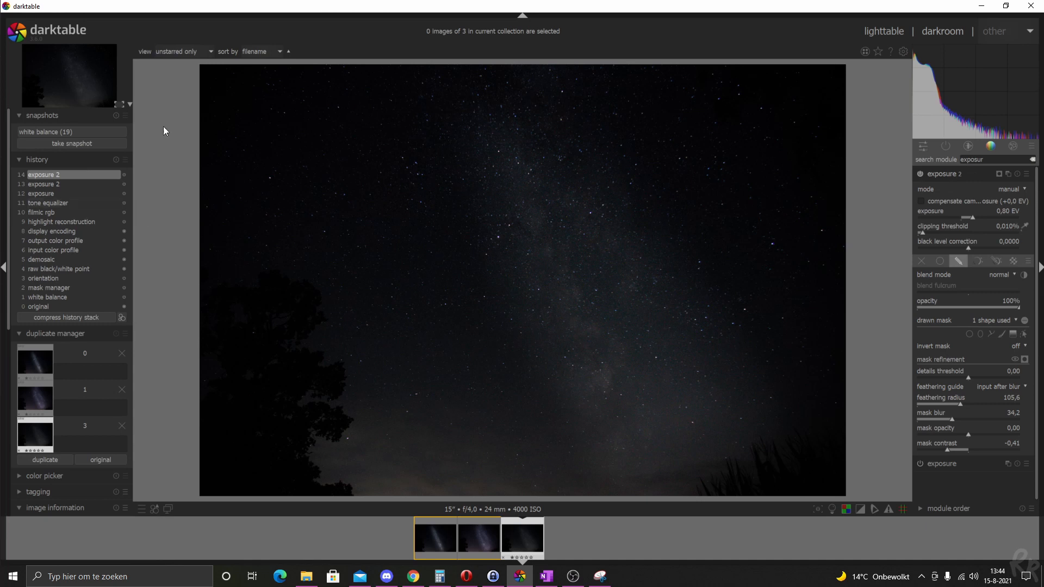
Collapse the second exposure instance, search the modules for color balance, and enable color balance rgb.
left_click(944, 175)
left_click_drag(984, 160, 926, 159)
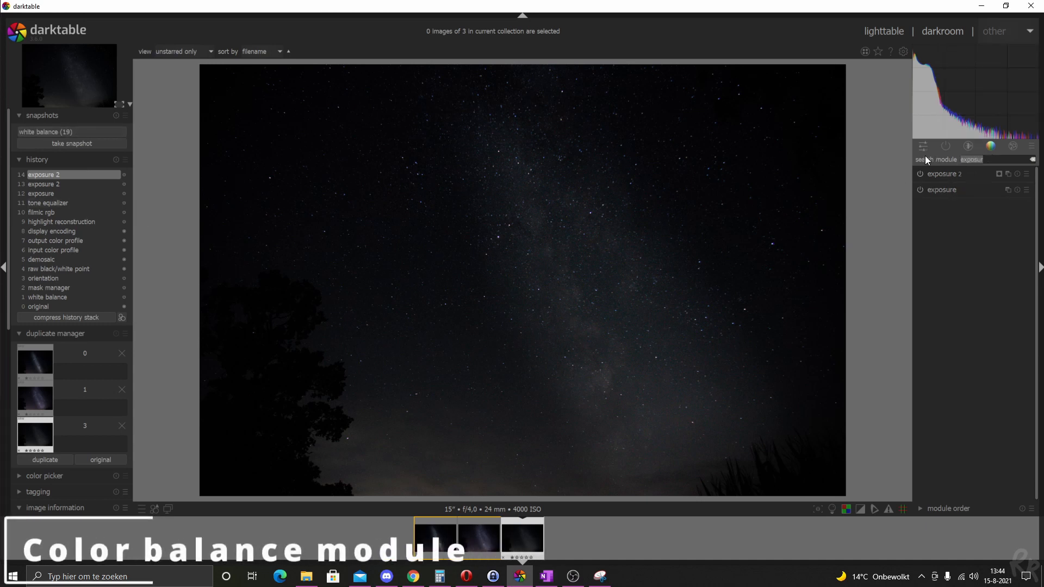
type("color balance")
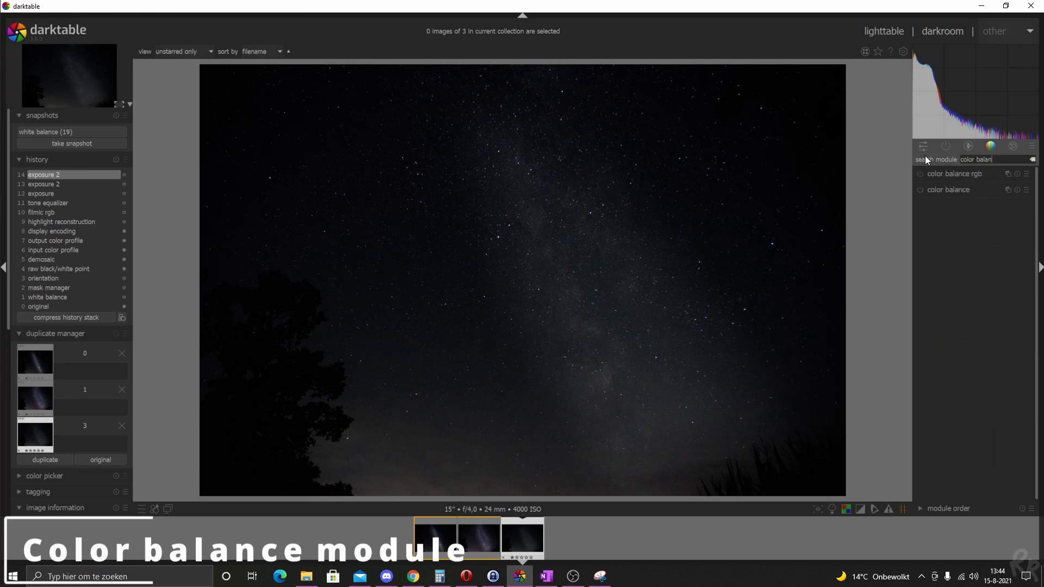
left_click(946, 174)
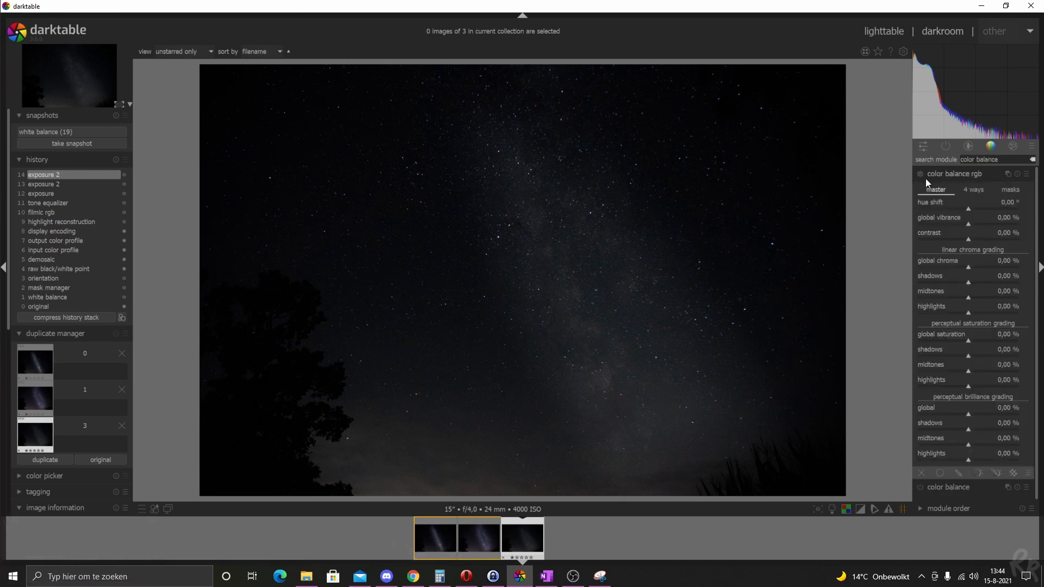
left_click(920, 174)
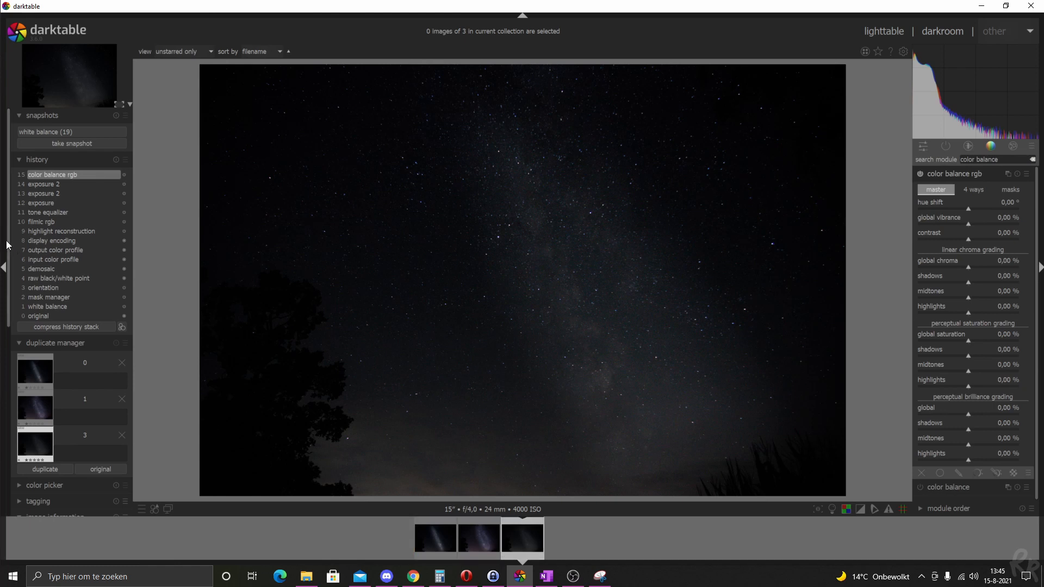
Check the camera model in the photo's image information.
scroll(10, 248, "down", 5)
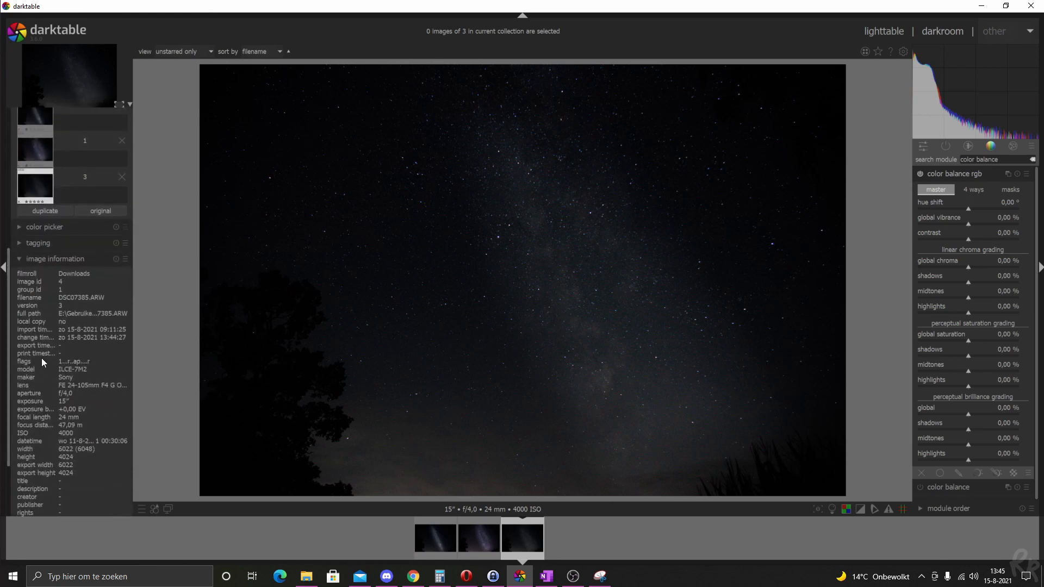
left_click_drag(61, 370, 80, 373)
left_click(76, 371)
scroll(19, 281, "up", 10)
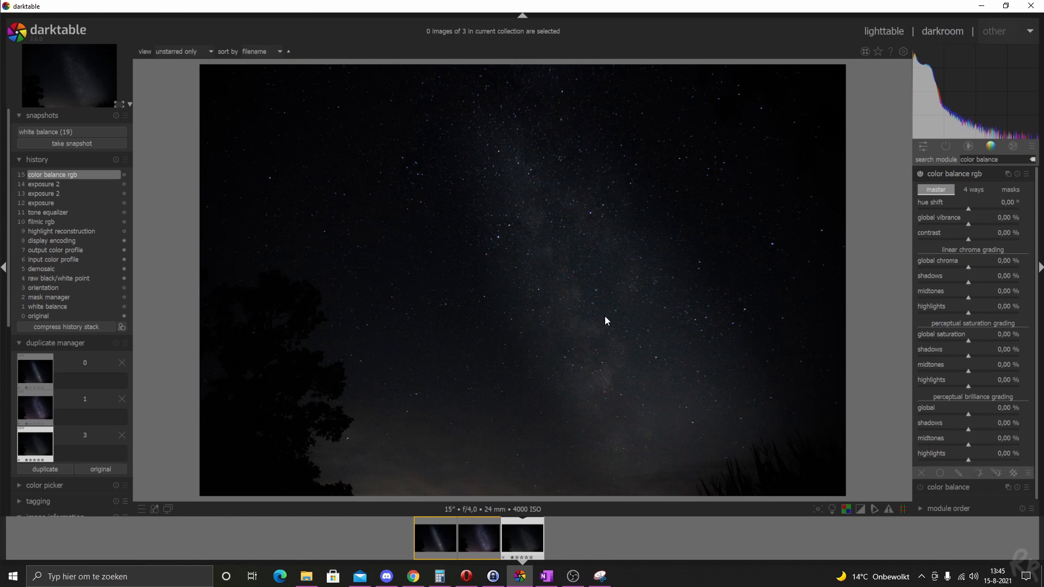
Set color balance rgb's hue shift to -43.71°, global vibrance 34.29%, contrast -3.57%, global saturation 11.25% and shadows saturation 11.79%.
left_click_drag(967, 208, 944, 221)
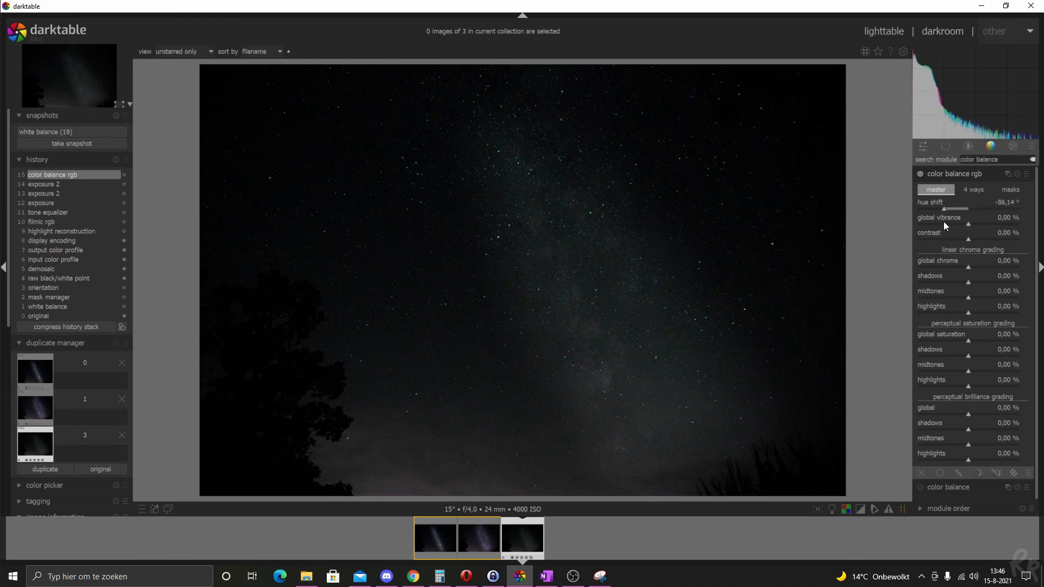
left_click(954, 210)
left_click_drag(973, 224, 1003, 225)
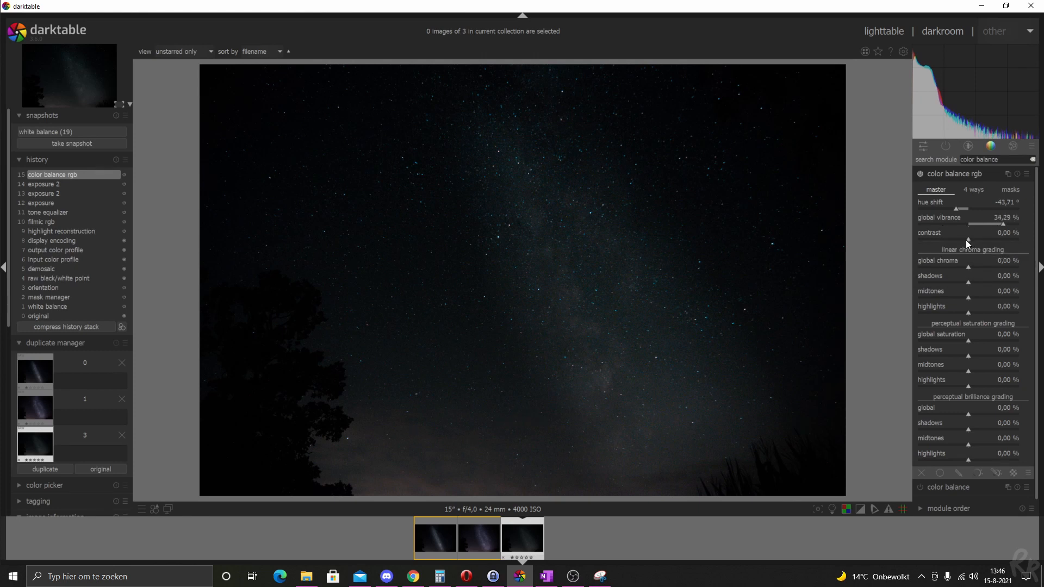
mouse_move(965, 241)
left_mouse_down()
mouse_move(1002, 242)
mouse_move(965, 243)
left_mouse_up()
left_click_drag(970, 342, 991, 358)
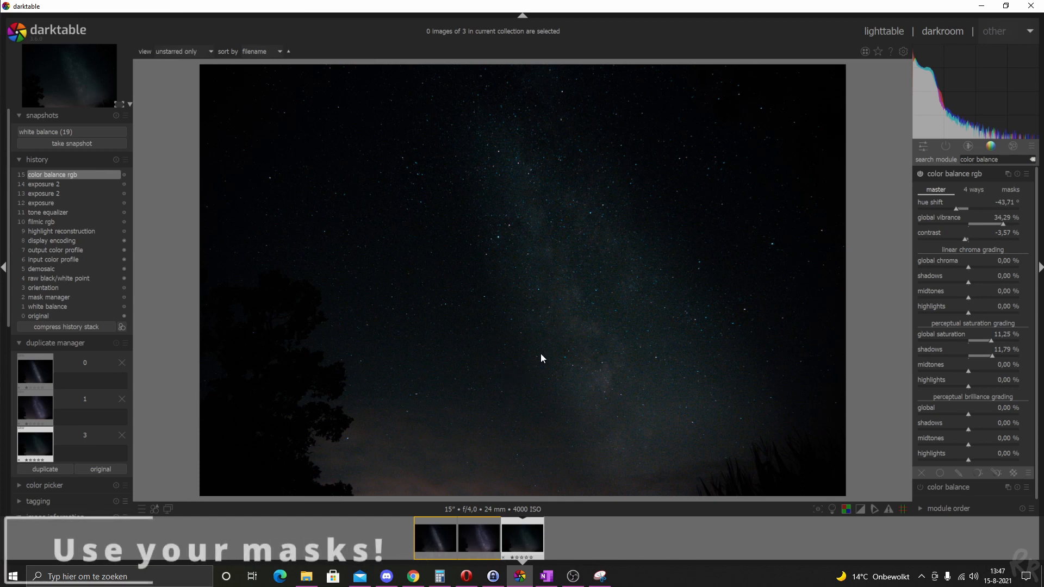
Limit color balance rgb with a drawn mask using the same shapes as exposure 2, and increase its feathering radius and mask blur.
left_click(963, 472)
scroll(1040, 378, "down", 6)
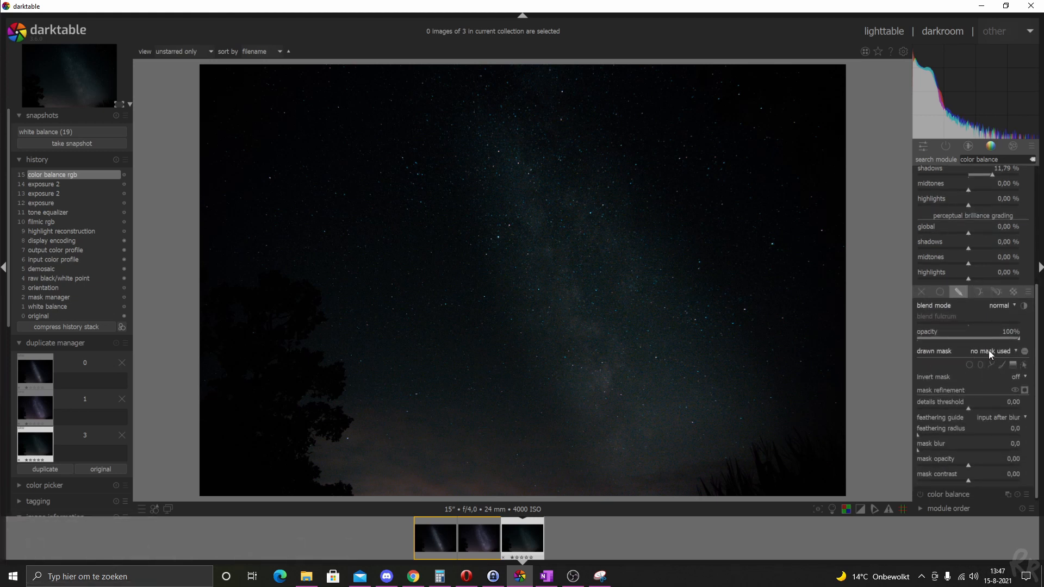
left_click(988, 353)
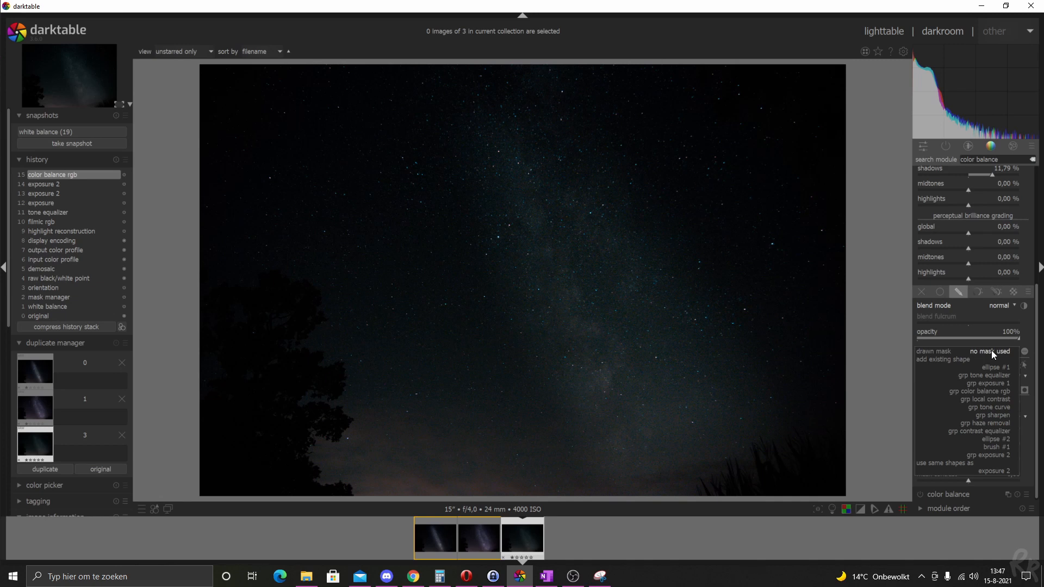
left_click(987, 471)
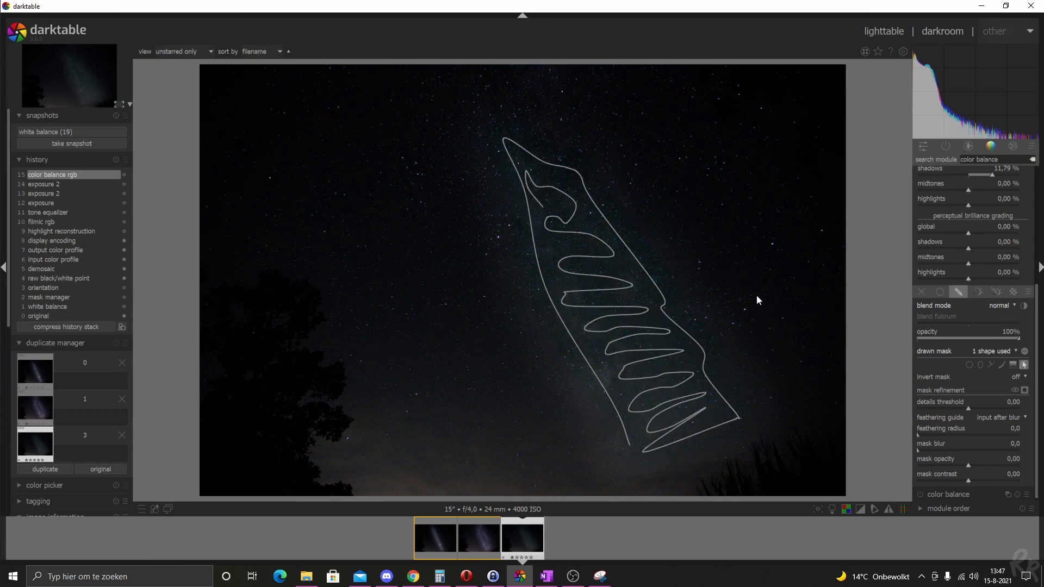
left_click(960, 432)
left_click(961, 452)
scroll(1032, 203, "up", 5)
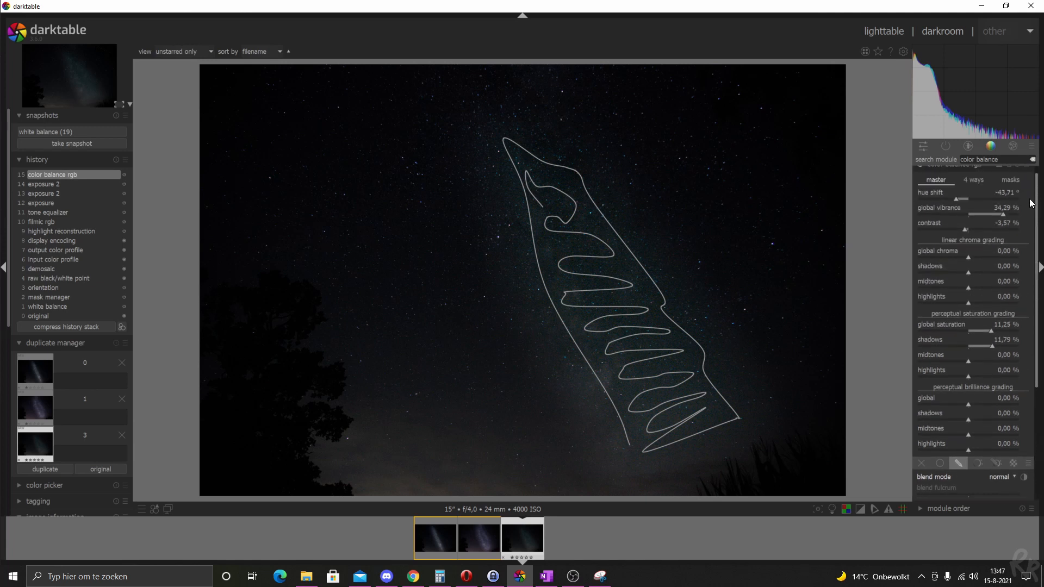
scroll(1025, 199, "up", 1)
left_click(962, 172)
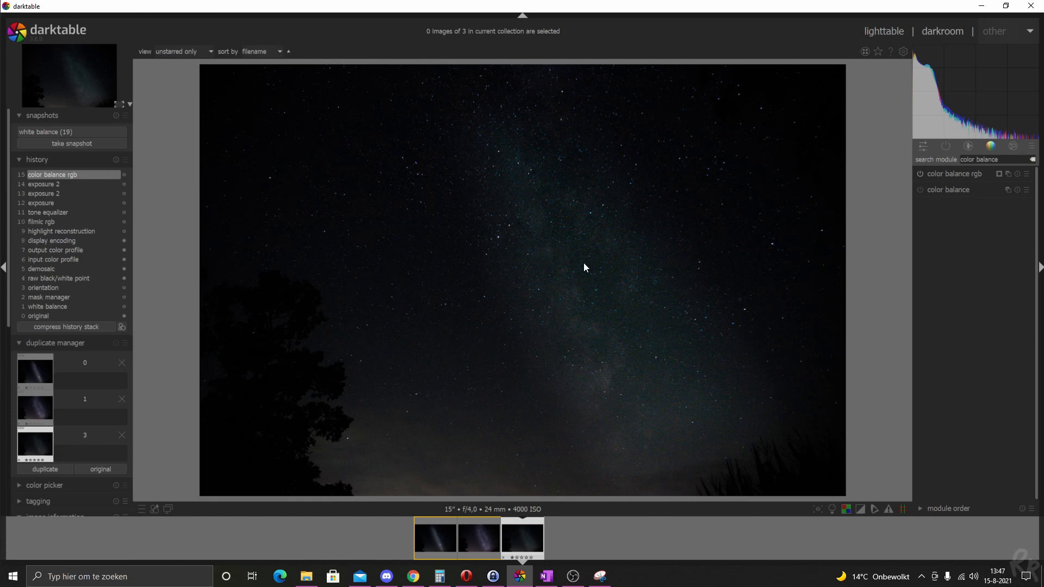
Compare the photo at the filmic rgb history state with the latest color balance rgb state.
left_click(34, 222)
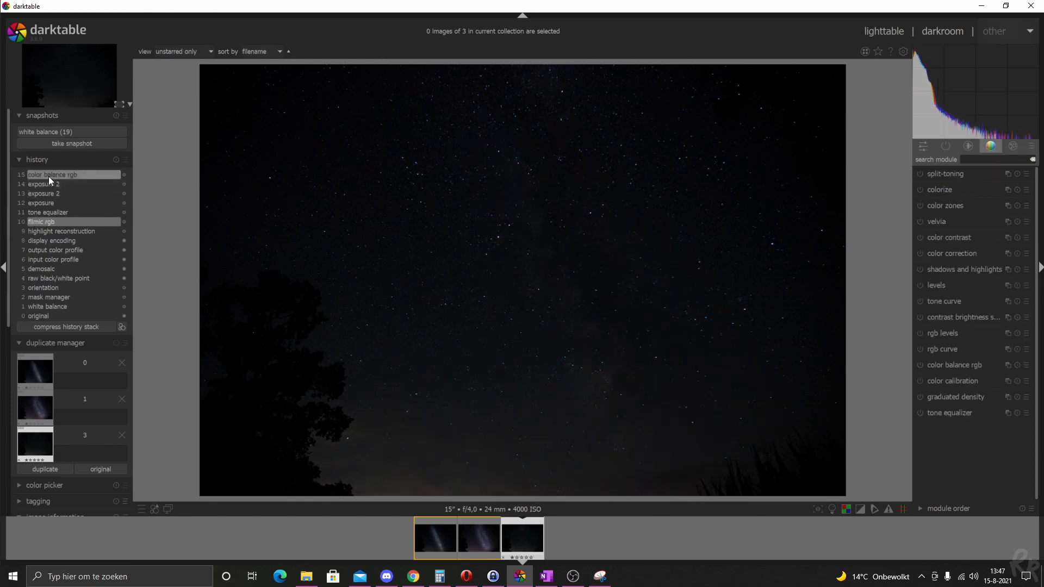
left_click(48, 176)
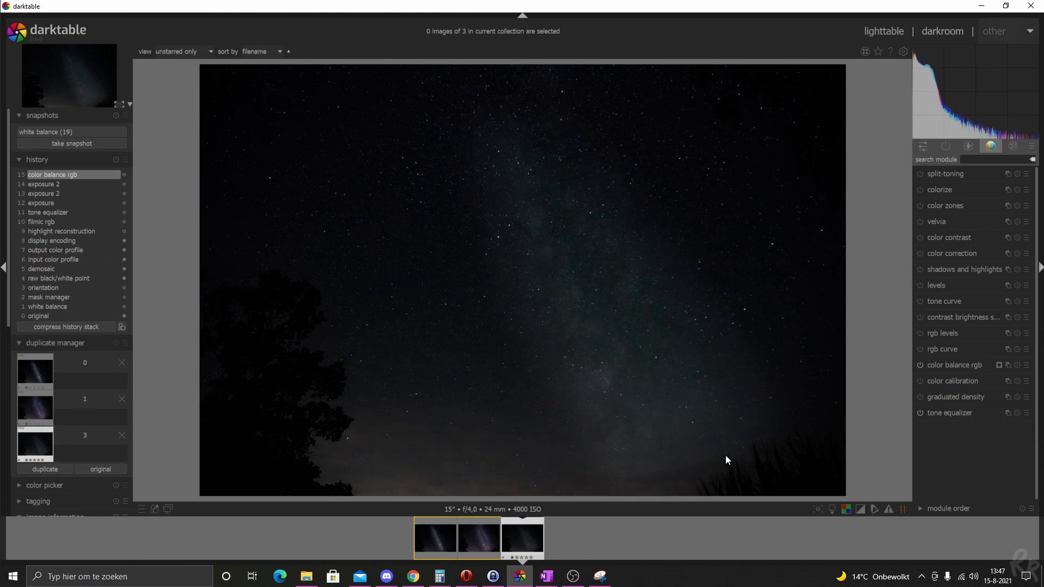
key("alt+Tab")
Try darker and brighter global offset luminance in color balance rgb's 4 ways settings, and set it to 0.39%.
left_click(936, 363)
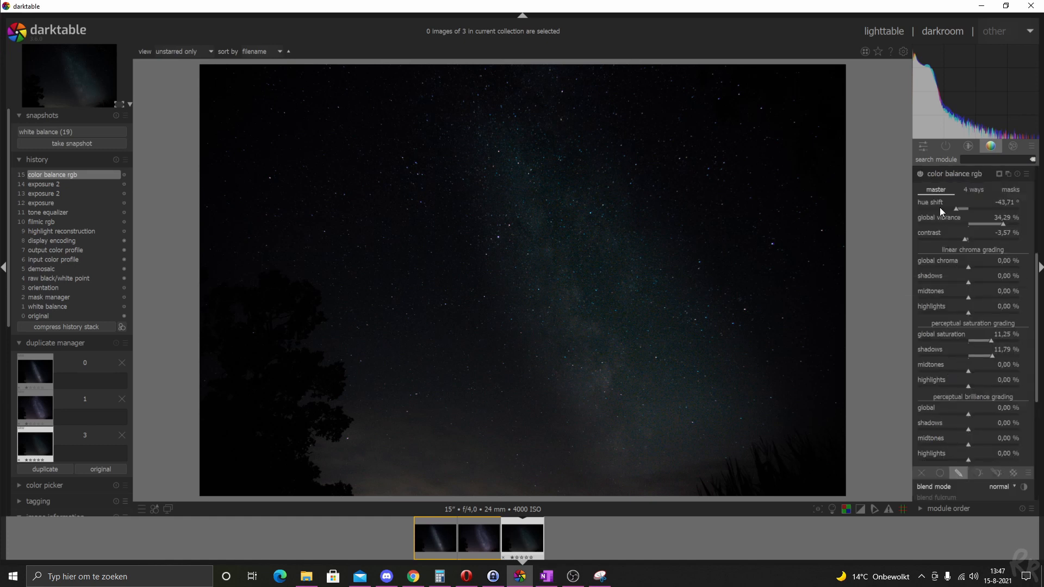
left_click(971, 190)
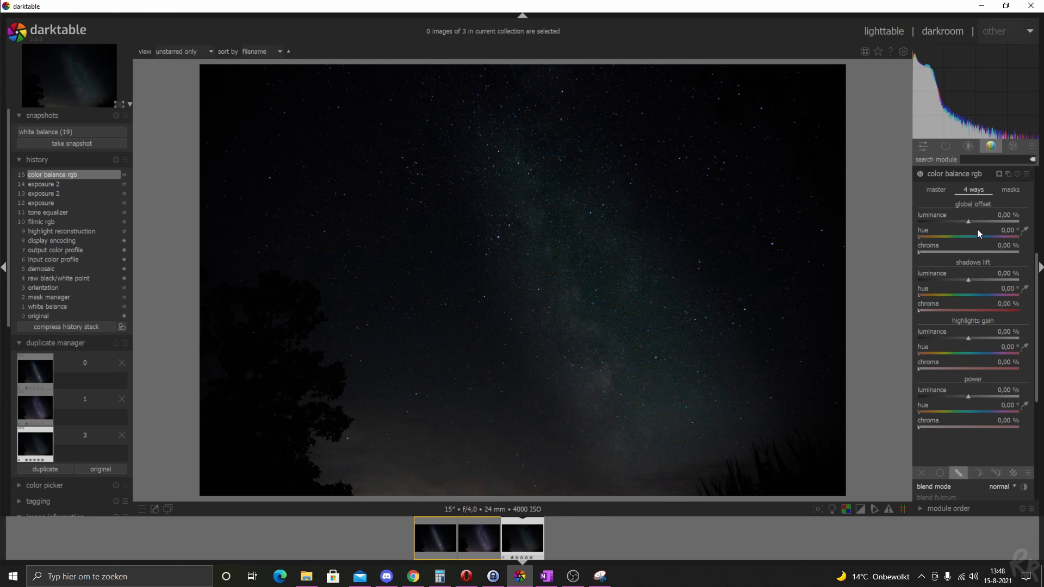
left_click_drag(968, 222, 896, 209)
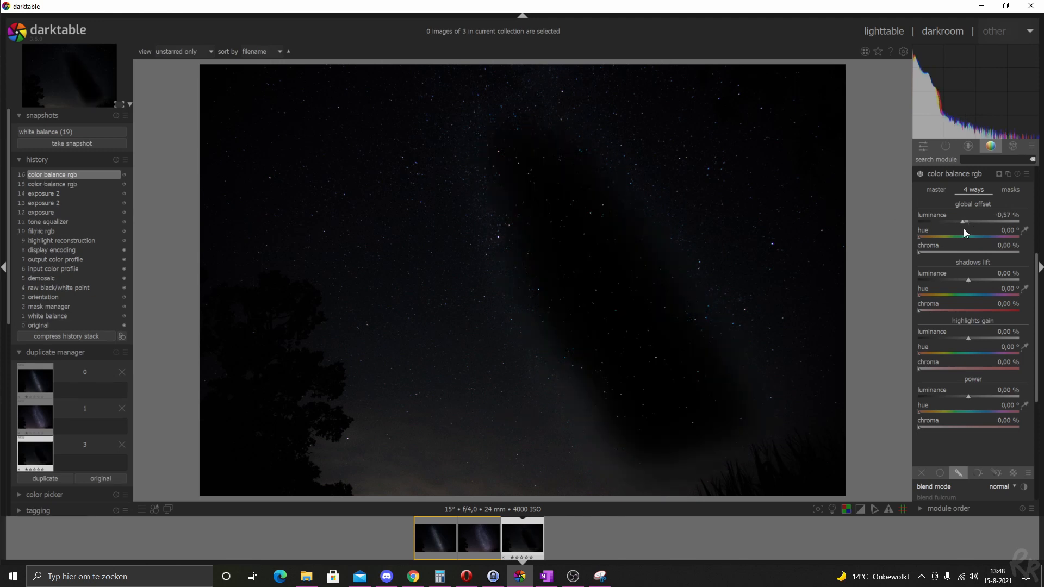
left_click_drag(963, 223, 1009, 231)
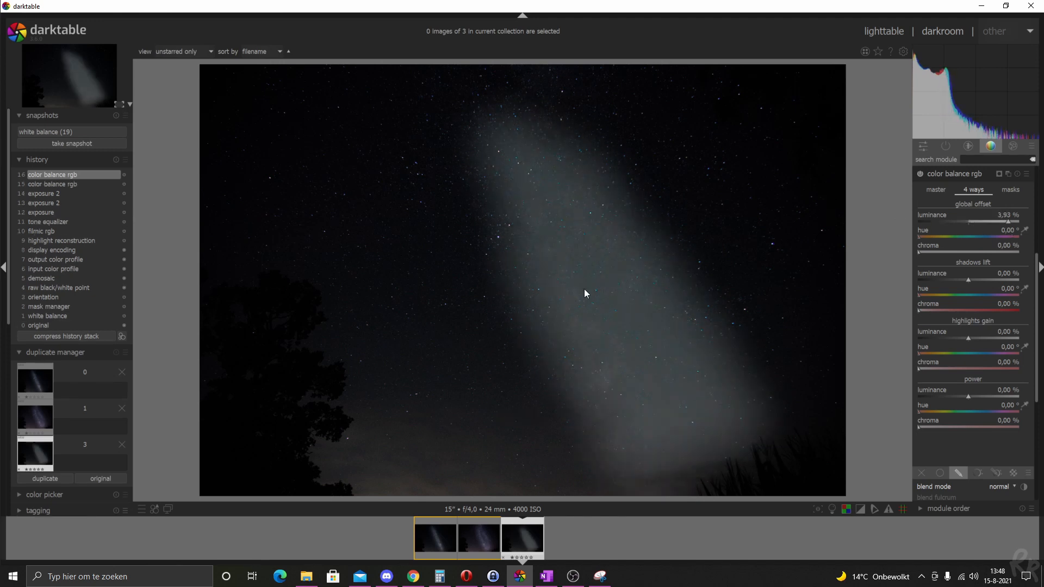
double_click(987, 220)
left_click(971, 224)
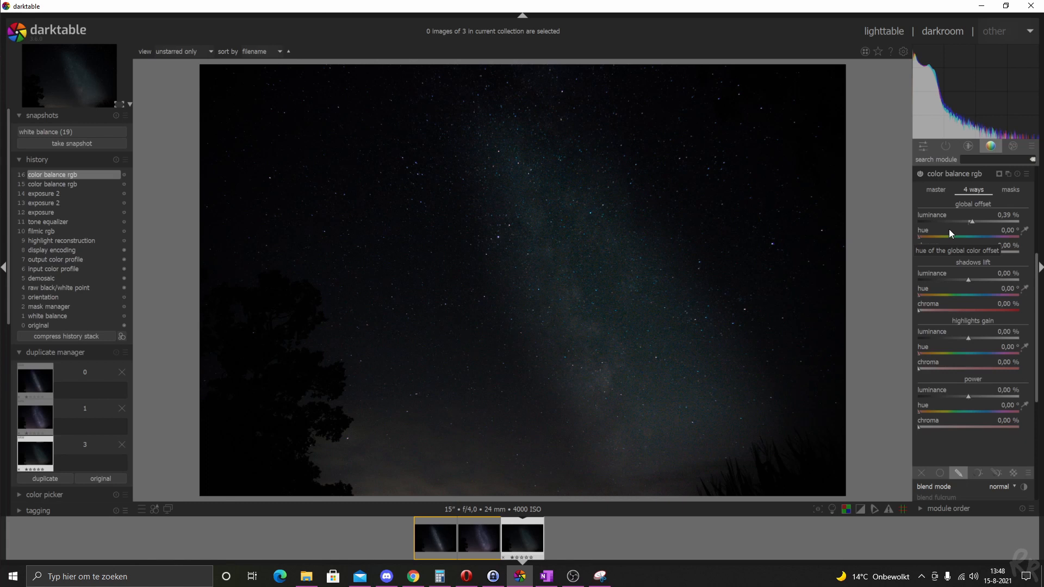
Set the hue of both the shadows lift and the highlights gain to 308.57°.
left_click_drag(922, 296, 1006, 296)
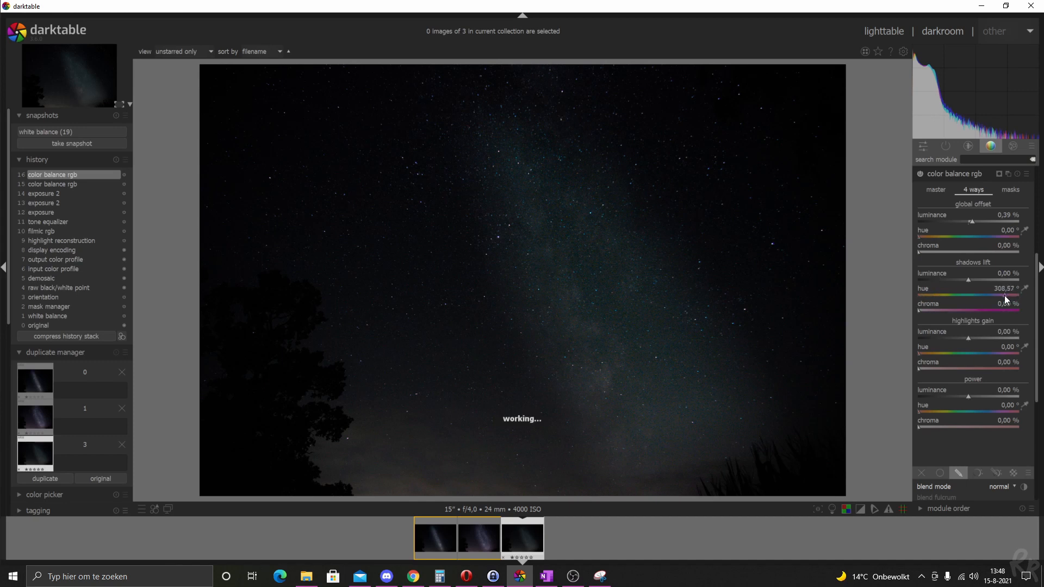
left_click_drag(926, 355, 1008, 354)
right_click(1003, 351)
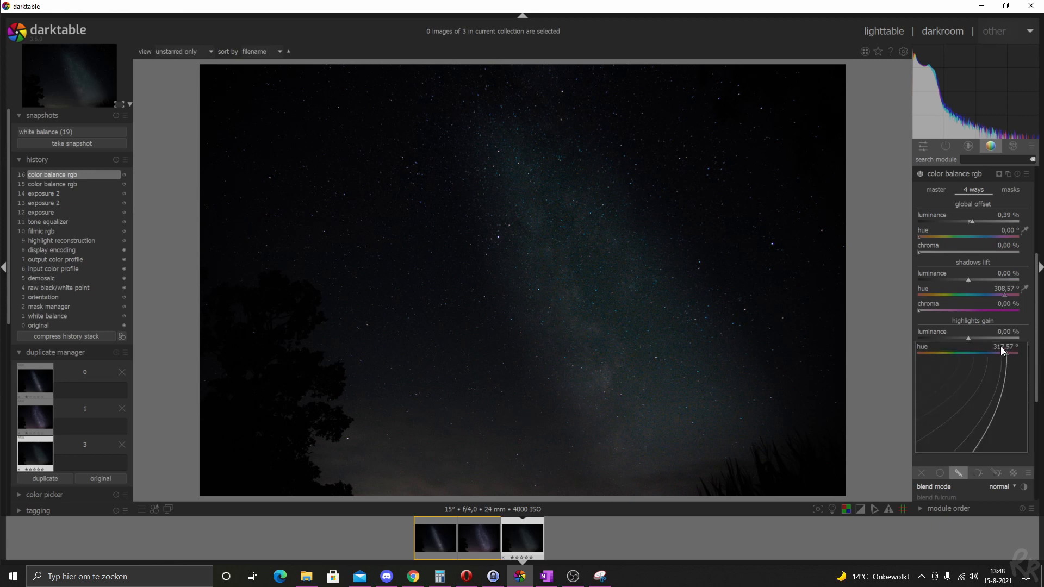
type("308.57")
key("Return")
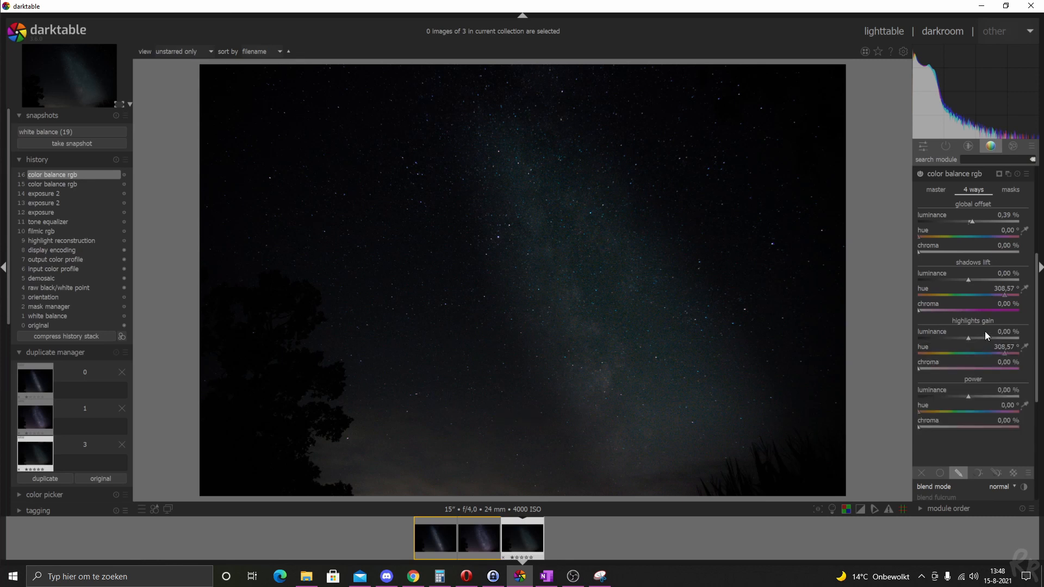
Raise the shadows lift chroma slightly, set the highlights gain chroma to 2.5%, and increase the highlights gain luminance.
left_click_drag(919, 311, 924, 311)
right_click(1009, 366)
type("2.5")
key("Return")
left_click_drag(977, 337, 990, 337)
left_click(973, 174)
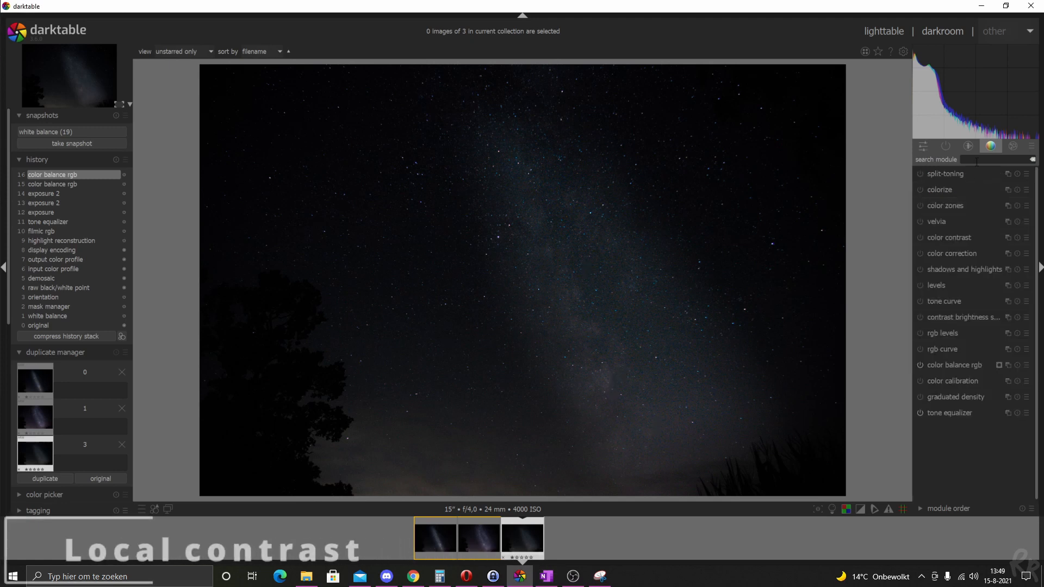
Search the modules for local and enable the local contrast module.
left_click(976, 159)
type("local")
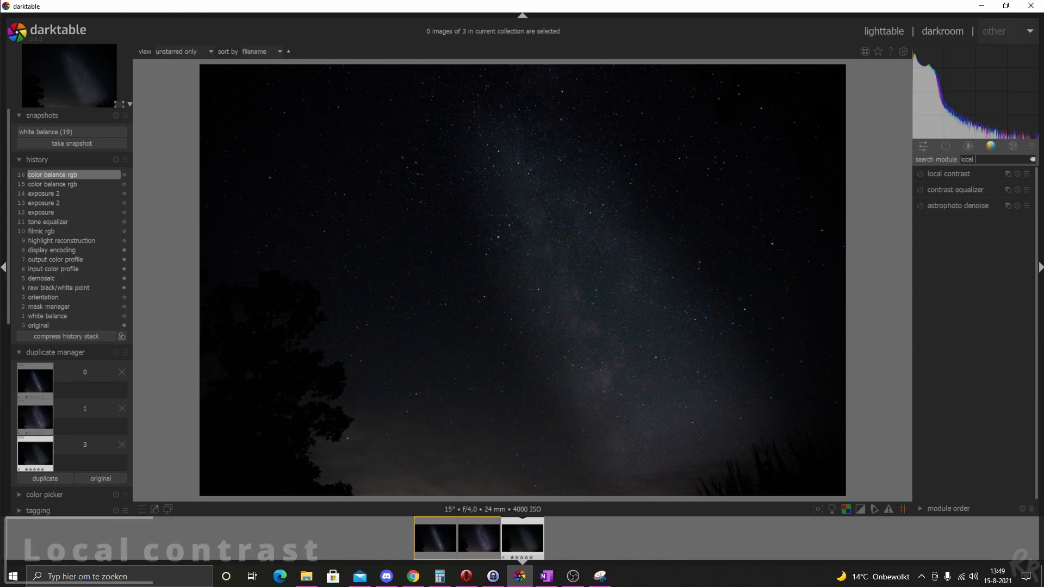
left_click(946, 173)
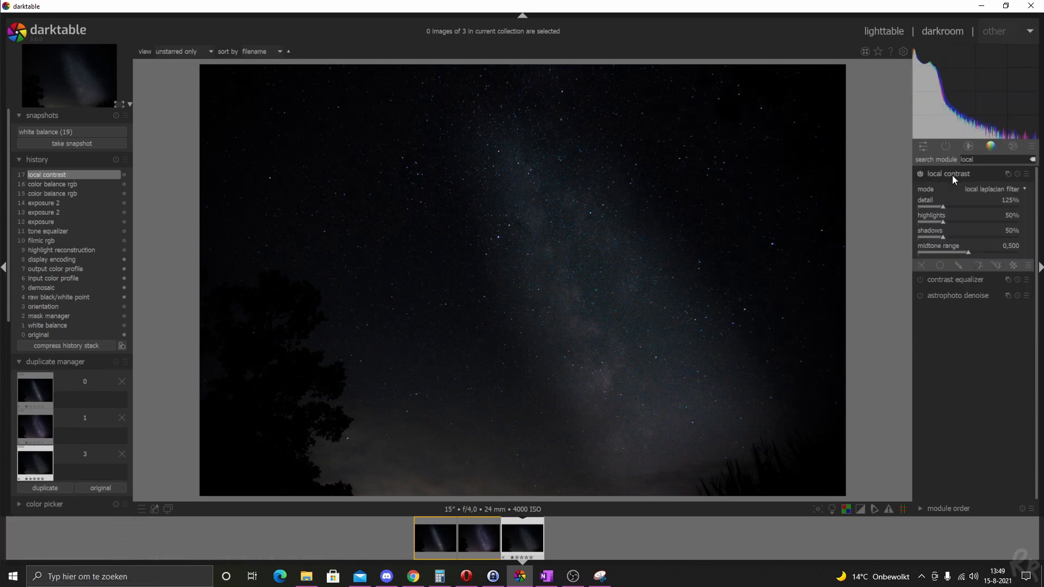
Mask local contrast with the same shapes as exposure 2, with feathering radius 81.9 and mask blur 37.7.
left_click(958, 266)
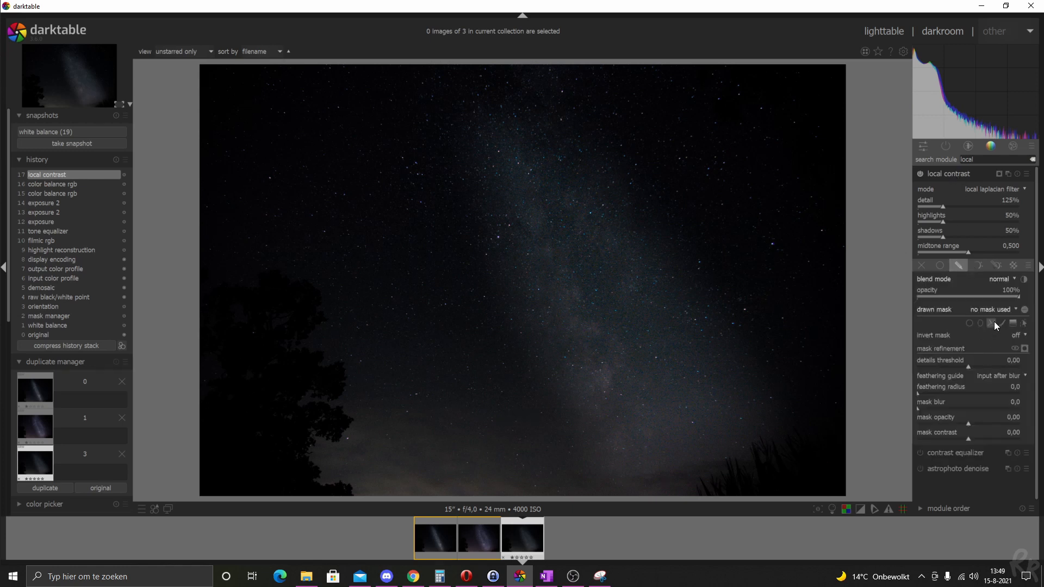
left_click(997, 311)
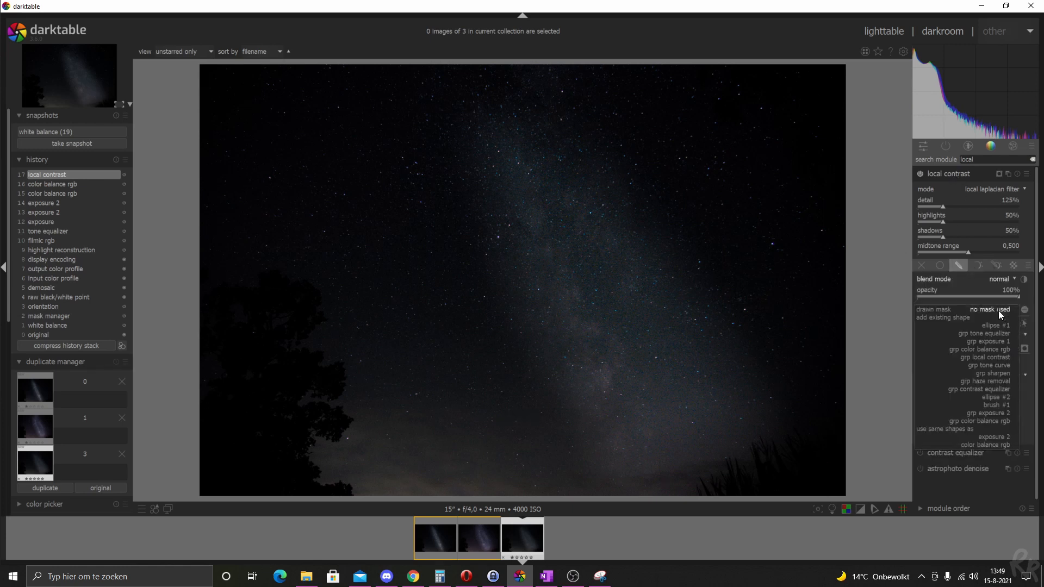
left_click(990, 438)
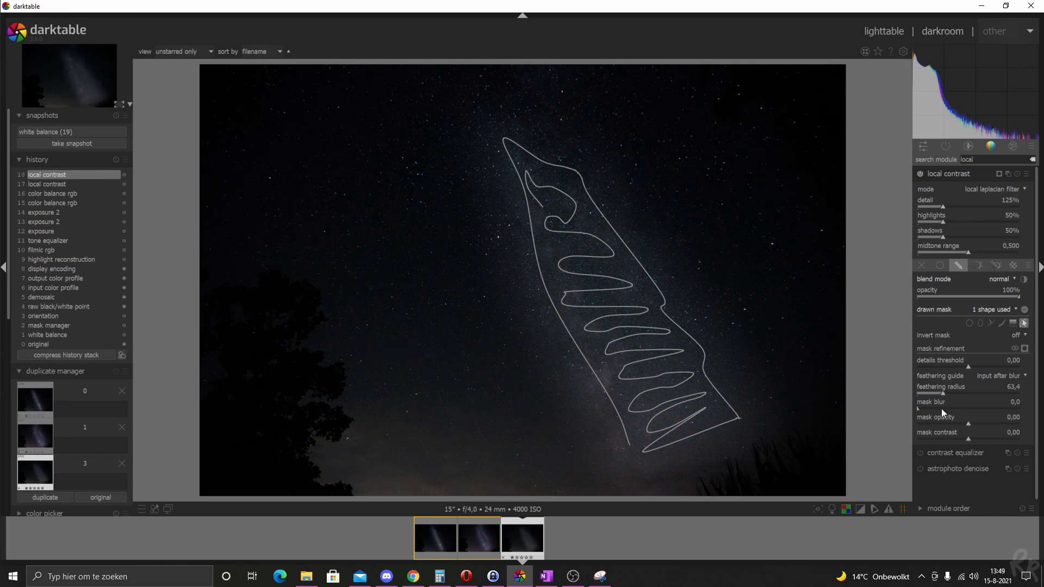
left_click(956, 410)
left_click(950, 393)
Set the local contrast detail to 150%, highlights to 87% and midtone range to 0.700.
right_click(1006, 200)
type("150")
key("Return")
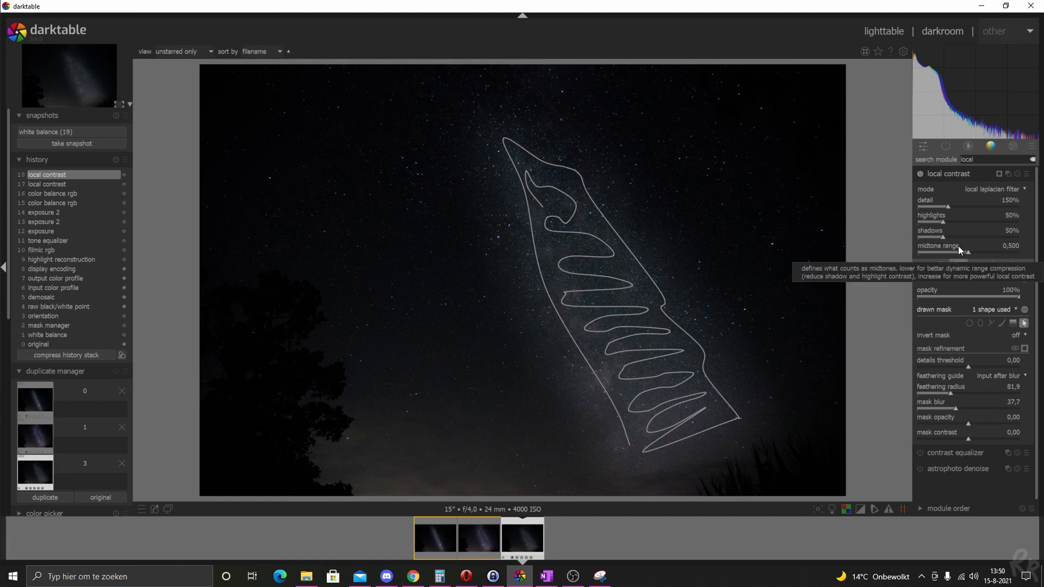
right_click(1016, 217)
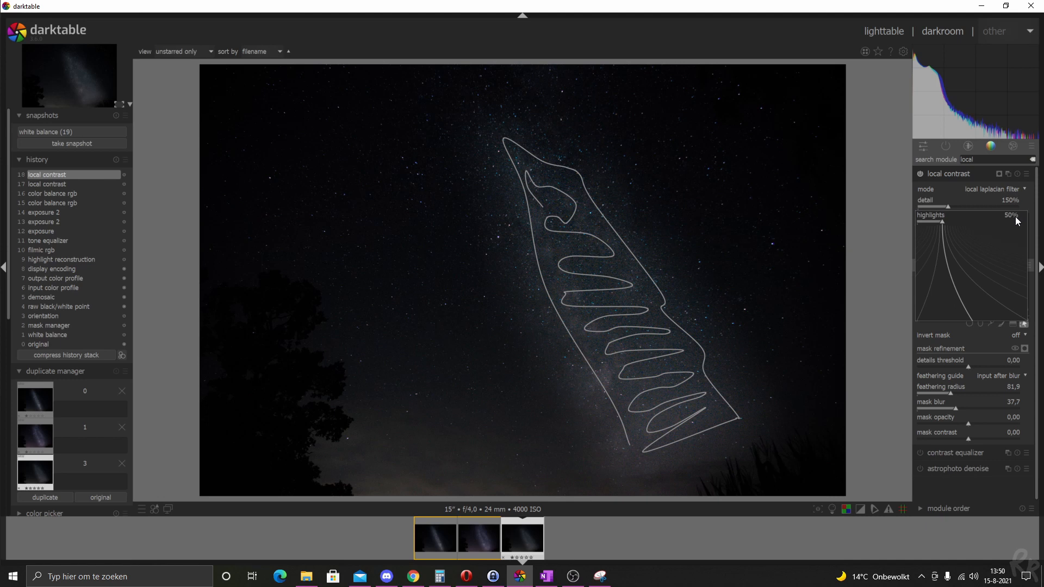
type("87")
key("Return")
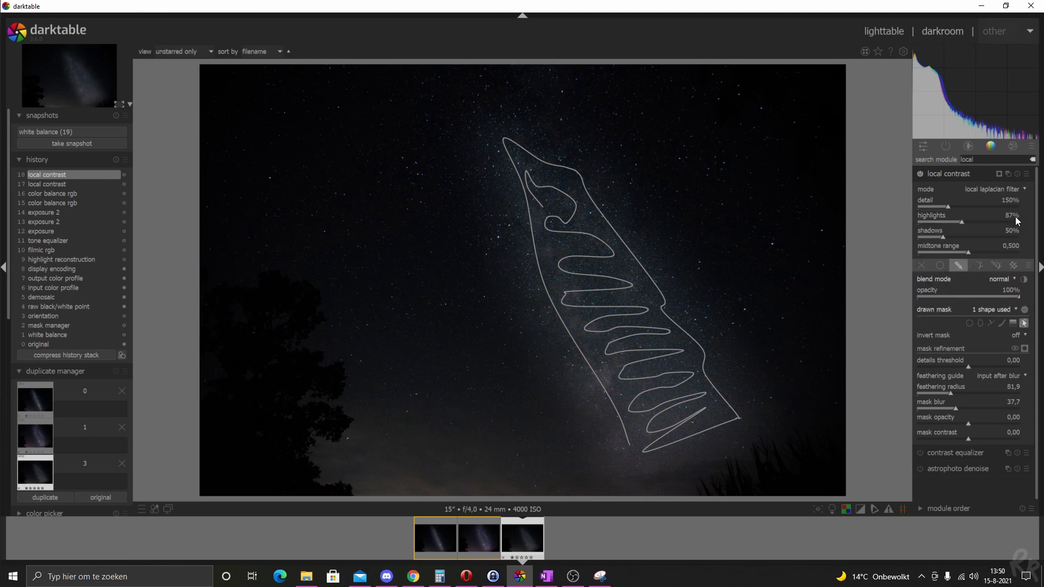
right_click(1008, 250)
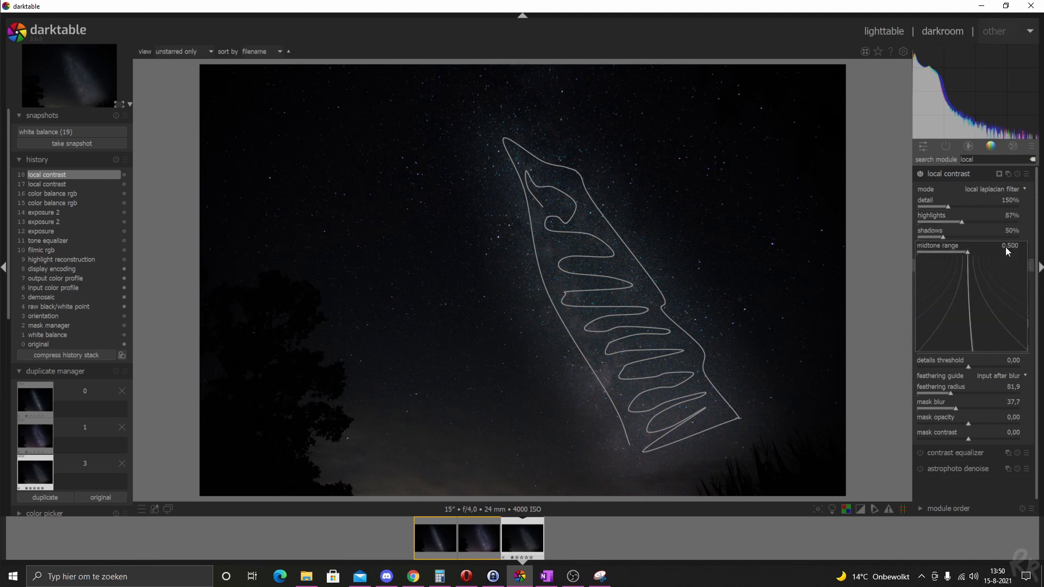
type("0.7")
key("Return")
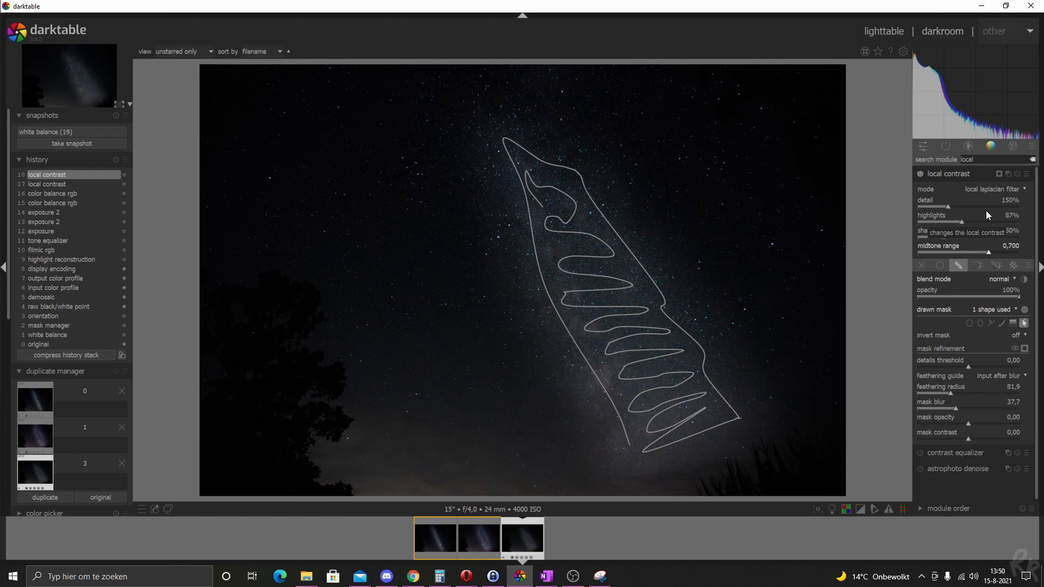
Compare the Milky Way with and without the local contrast effect, leaving the module enabled.
left_click(948, 175)
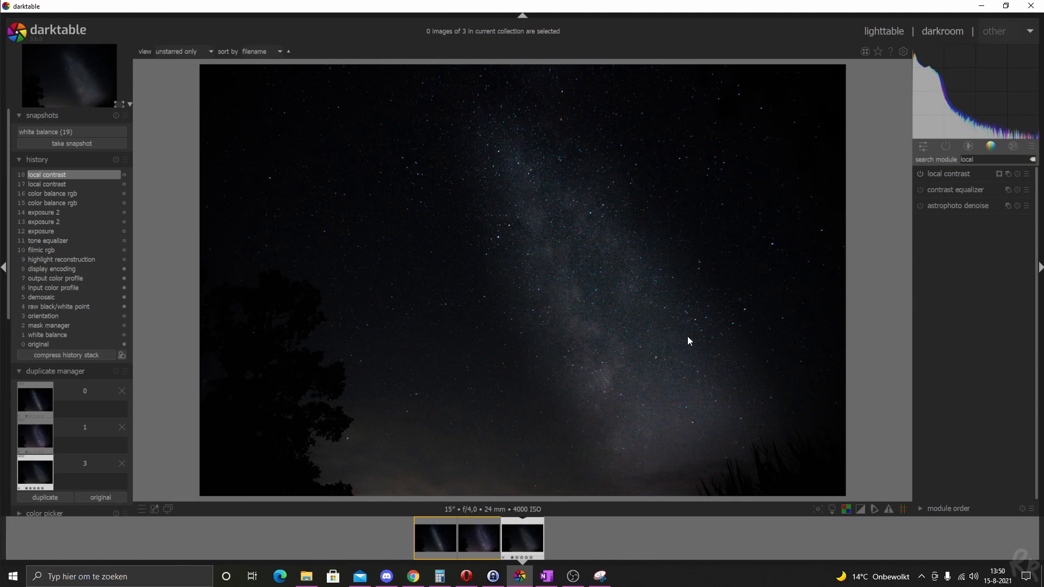
left_click(920, 173)
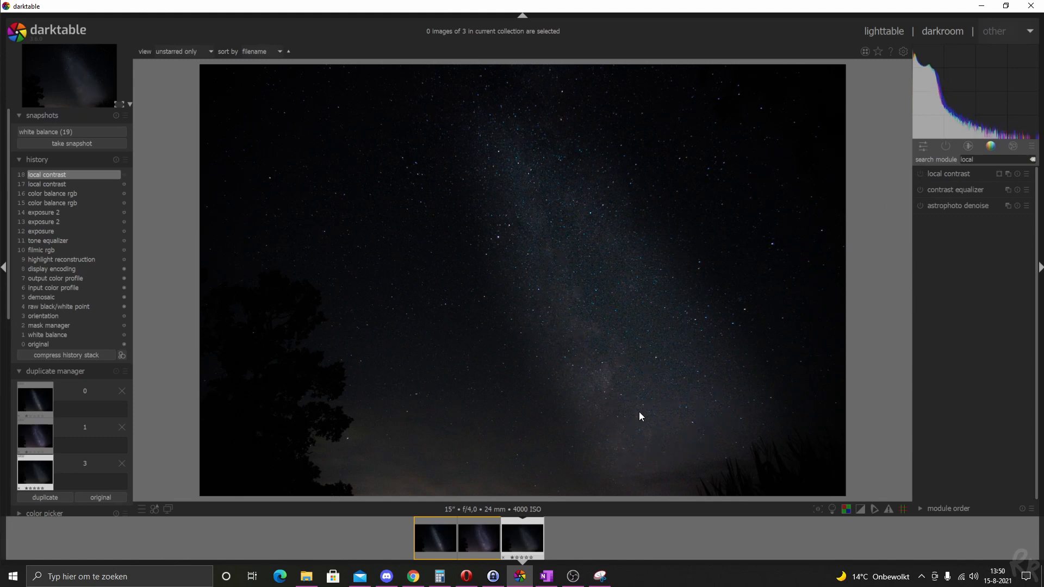
left_click(920, 175)
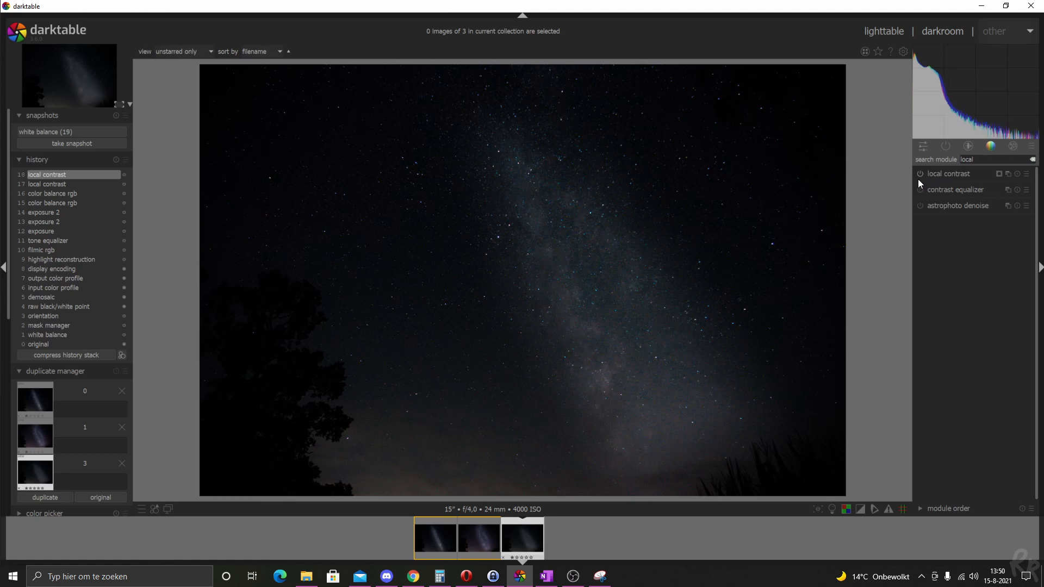
left_click(938, 174)
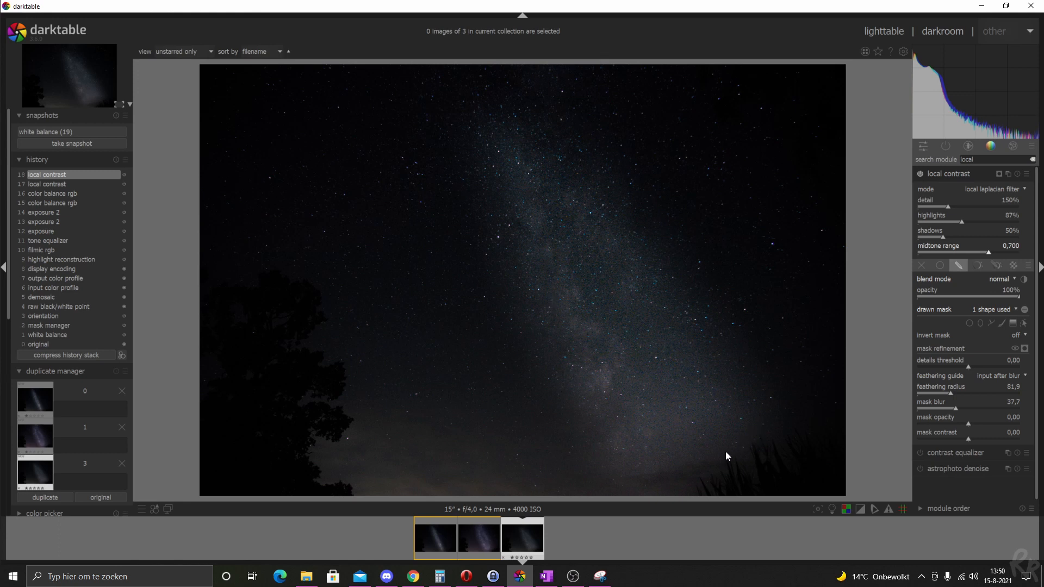
left_click(951, 441)
left_click(939, 439)
left_click(970, 175)
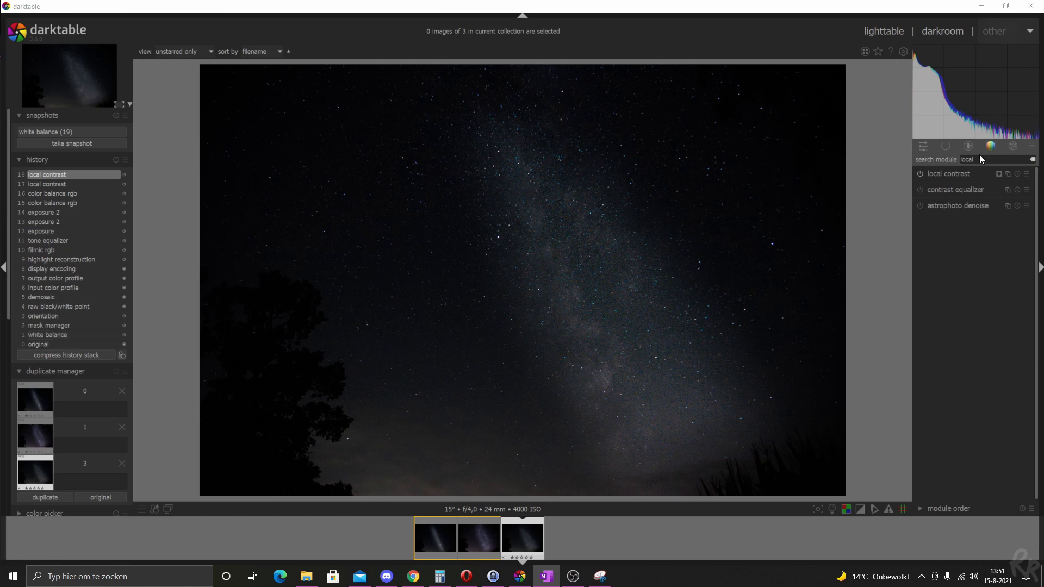
Find the white balance module and set its temperature to 3450 K and tint to 0.894.
left_click(962, 158)
type("white b")
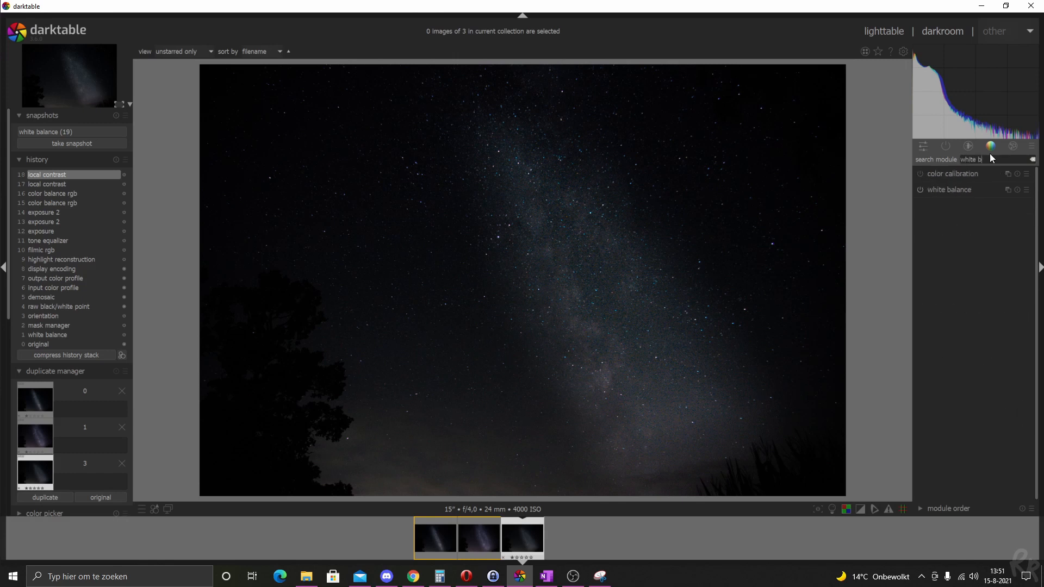
left_click(941, 190)
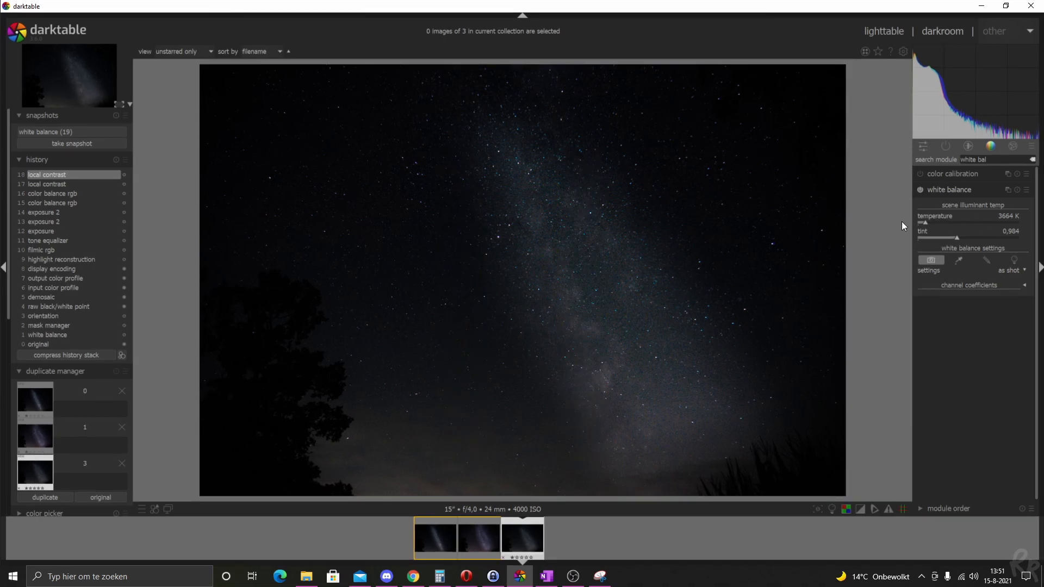
left_click(931, 222)
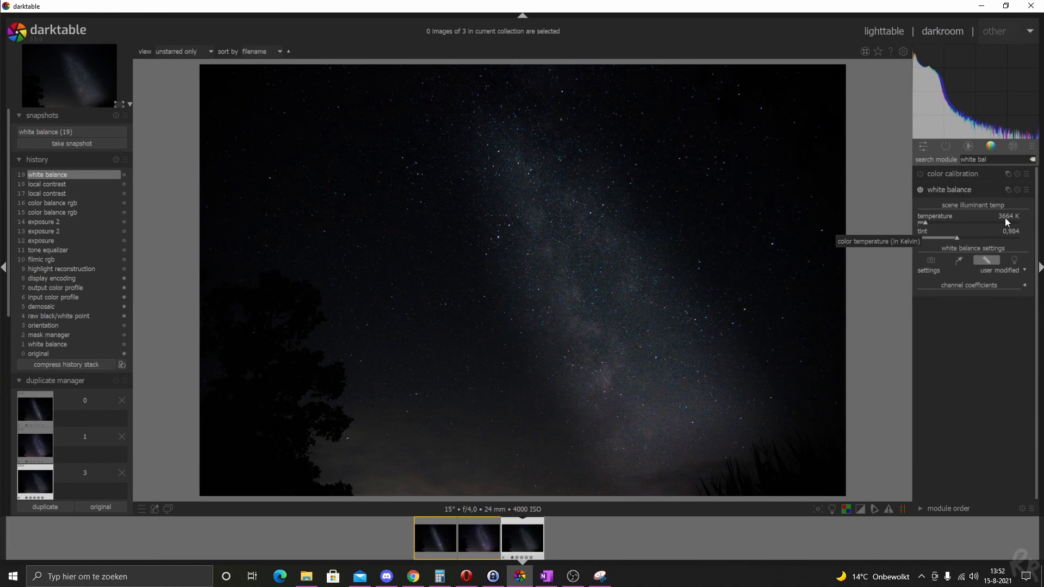
right_click(1005, 217)
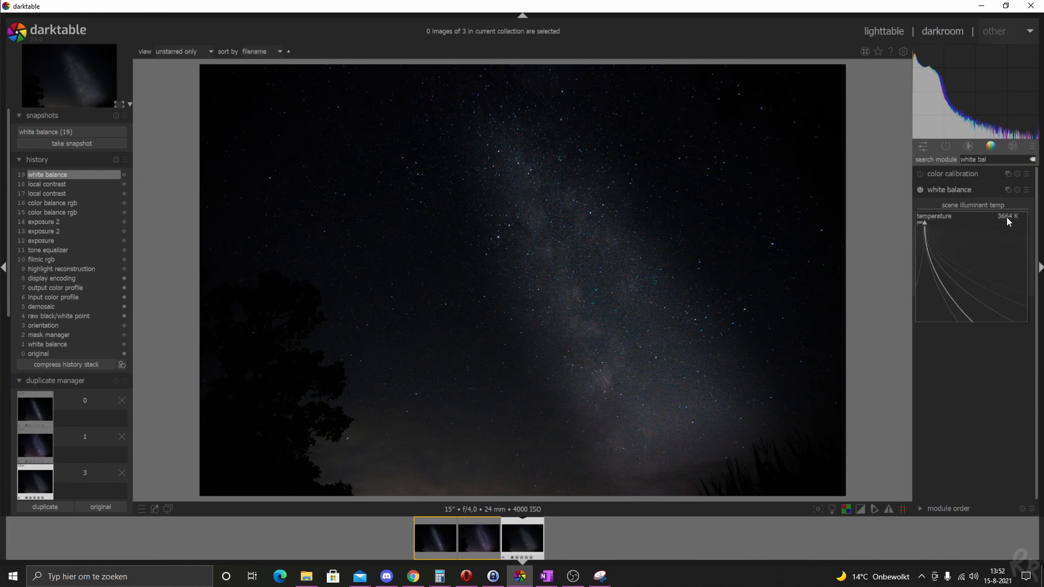
type("3450")
key("Return")
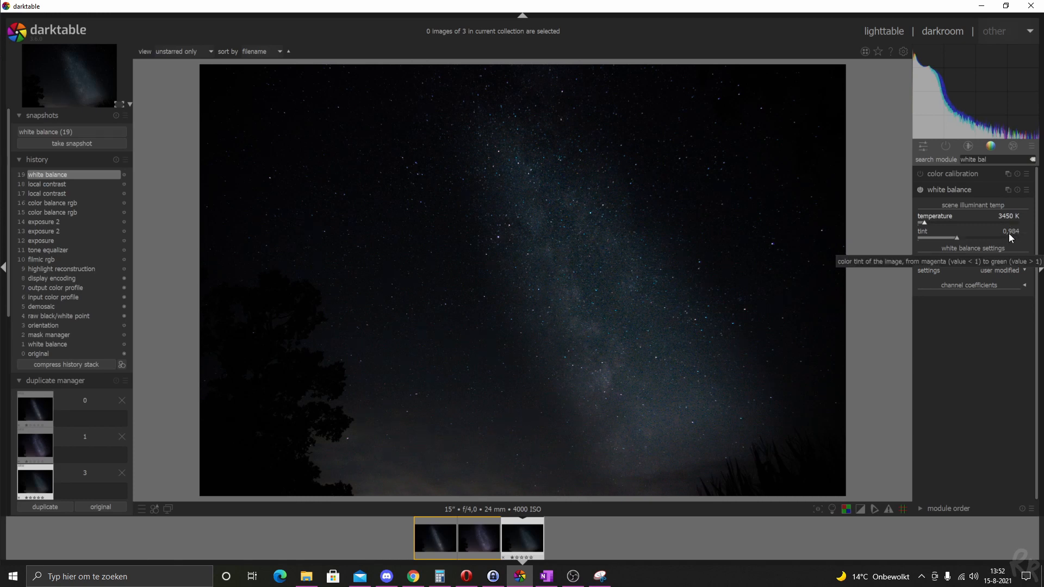
right_click(1010, 233)
type("0.894")
key("Return")
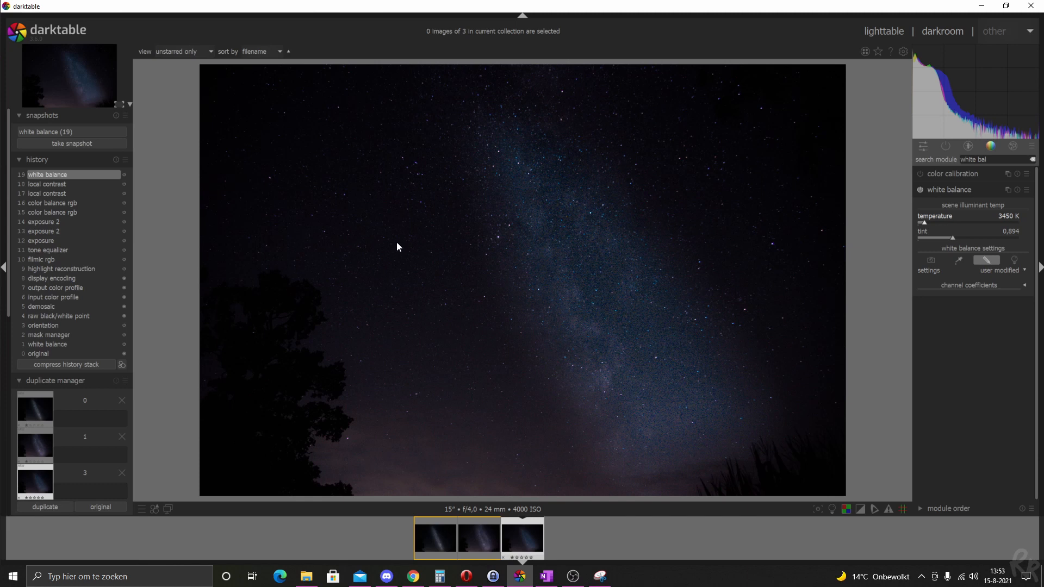
Compare the rebalanced colours with the white balance snapshot across the image, and hide the snapshot again.
left_click(76, 132)
left_click_drag(820, 210, 334, 284)
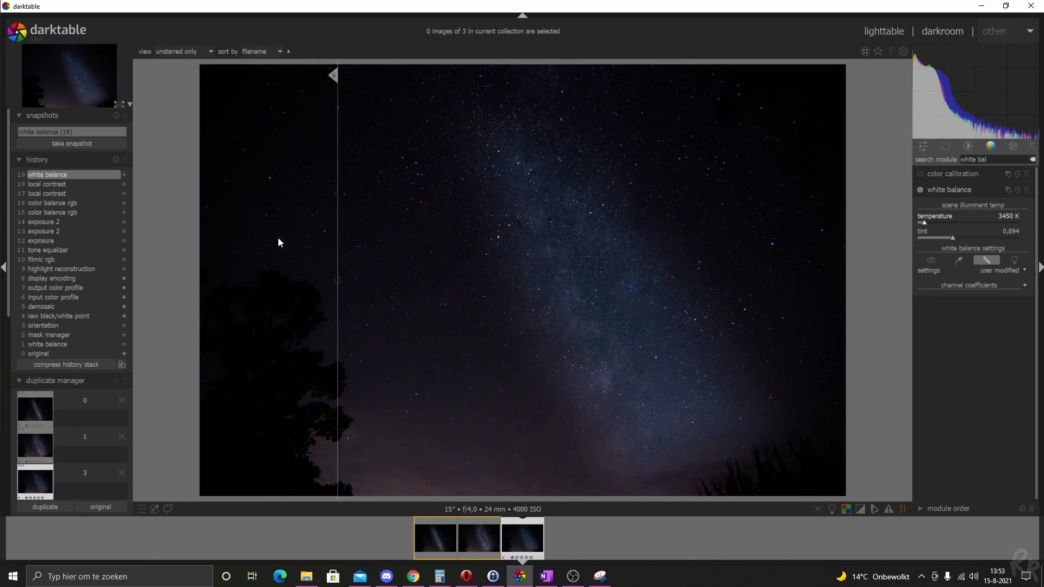
left_click(31, 136)
Search the modules for tone curve and enable the tone curve module.
left_click_drag(995, 160, 918, 156)
type("tone cure")
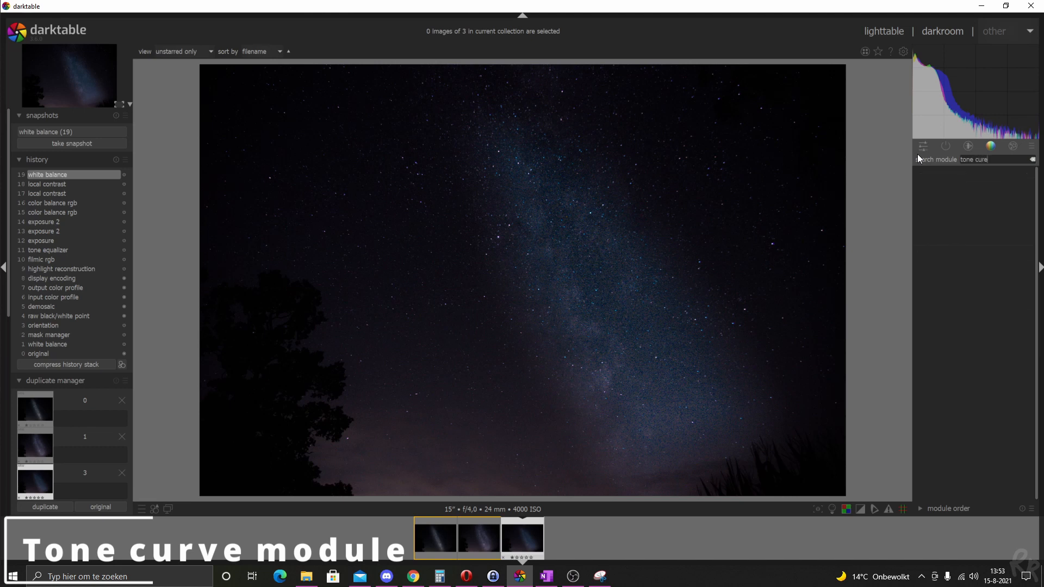
key("BackSpace")
type("ve")
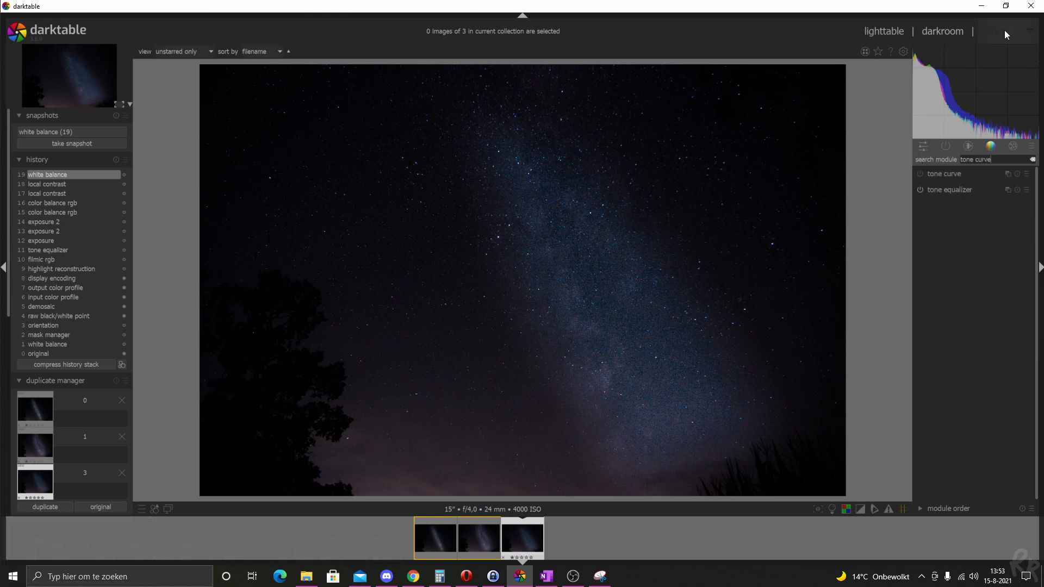
left_click(946, 187)
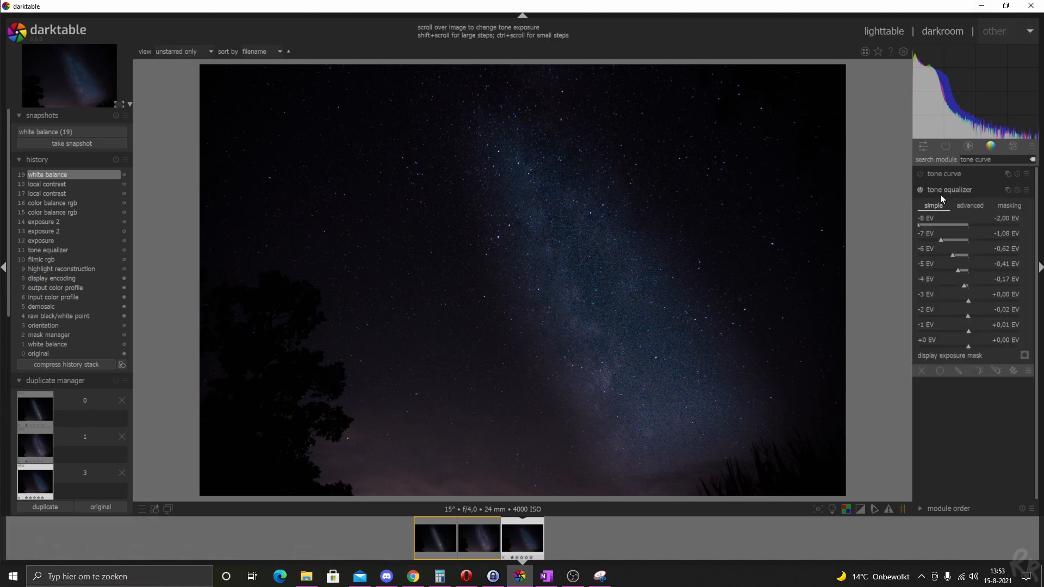
left_click(946, 175)
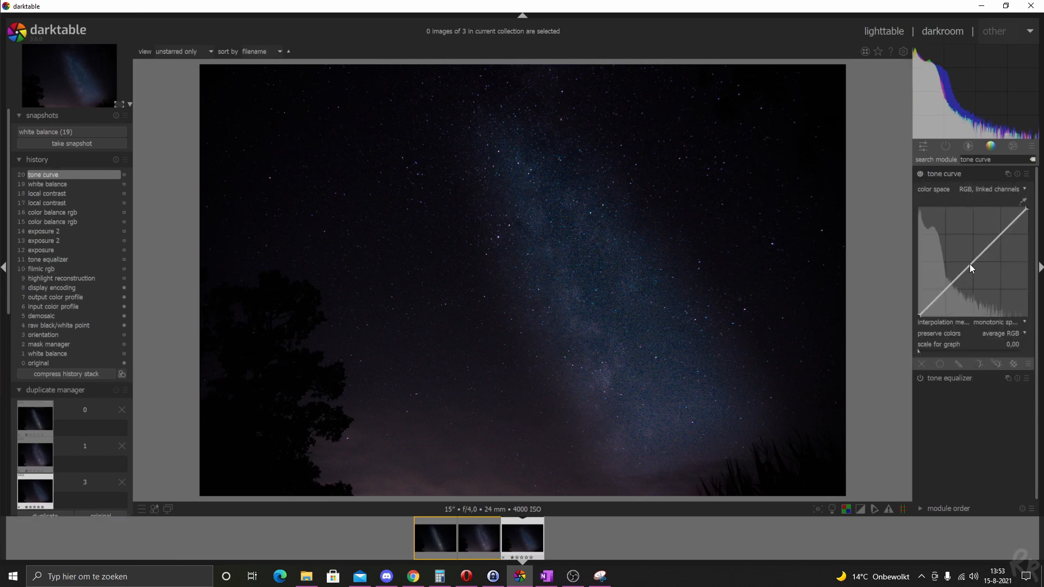
Shape the tone curve with four points, lifting the midtones, lowering the deepest shadows and holding the highlights near the diagonal.
left_click_drag(975, 264, 966, 253)
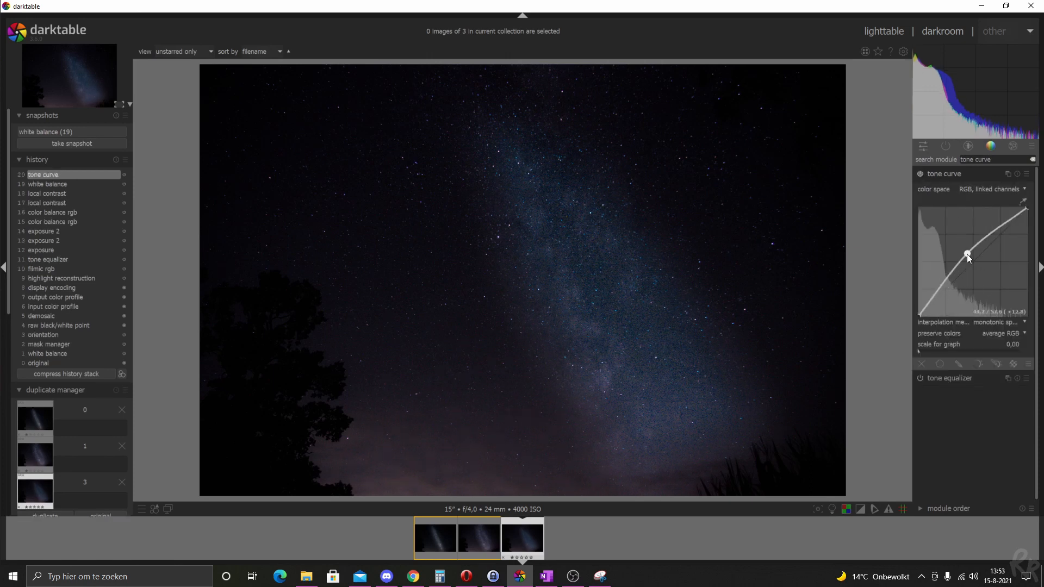
left_click(1006, 225)
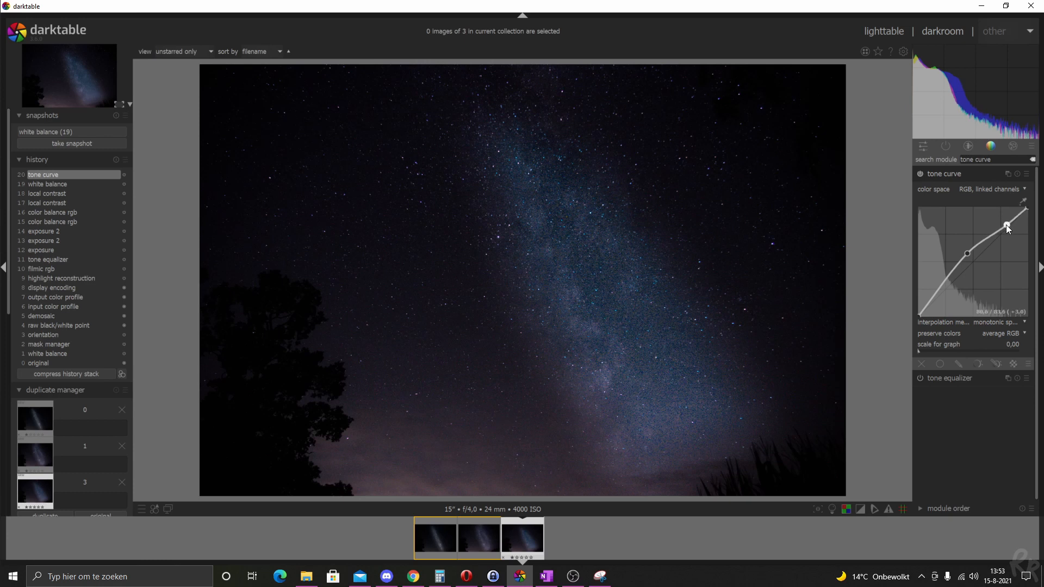
left_click(938, 302)
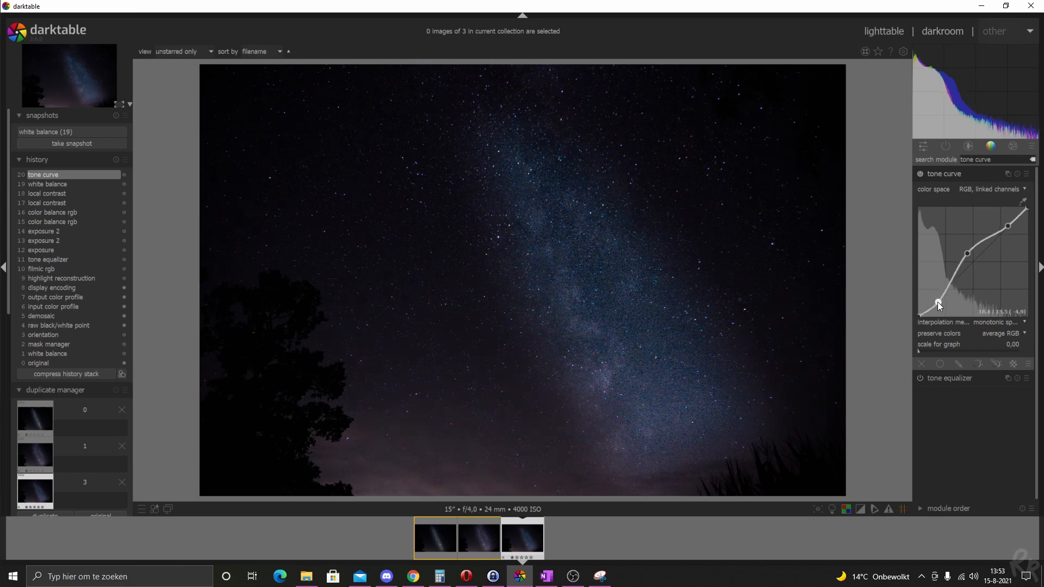
left_click_drag(939, 302, 932, 303)
left_click(945, 286)
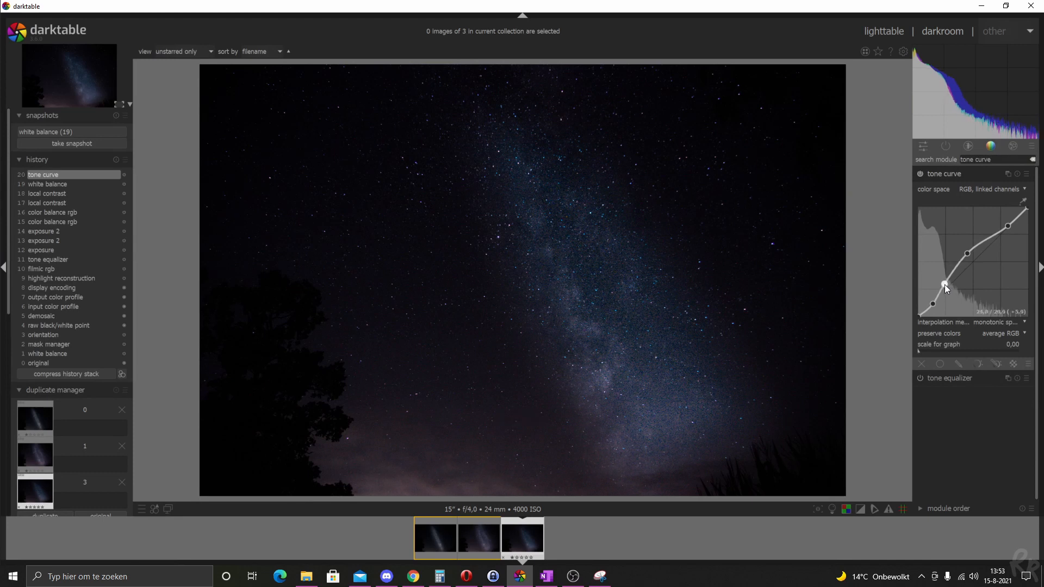
Compare the tone curve result with the white balance snapshot, moving the split line to the middle of the Milky Way.
left_click(62, 133)
left_click_drag(440, 196, 338, 256)
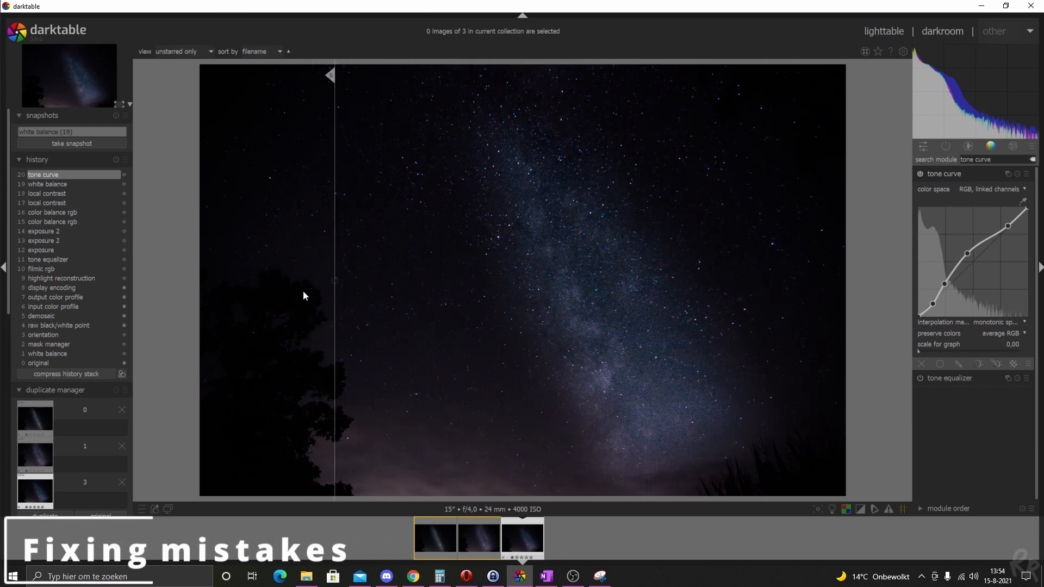
left_click_drag(336, 310, 591, 335)
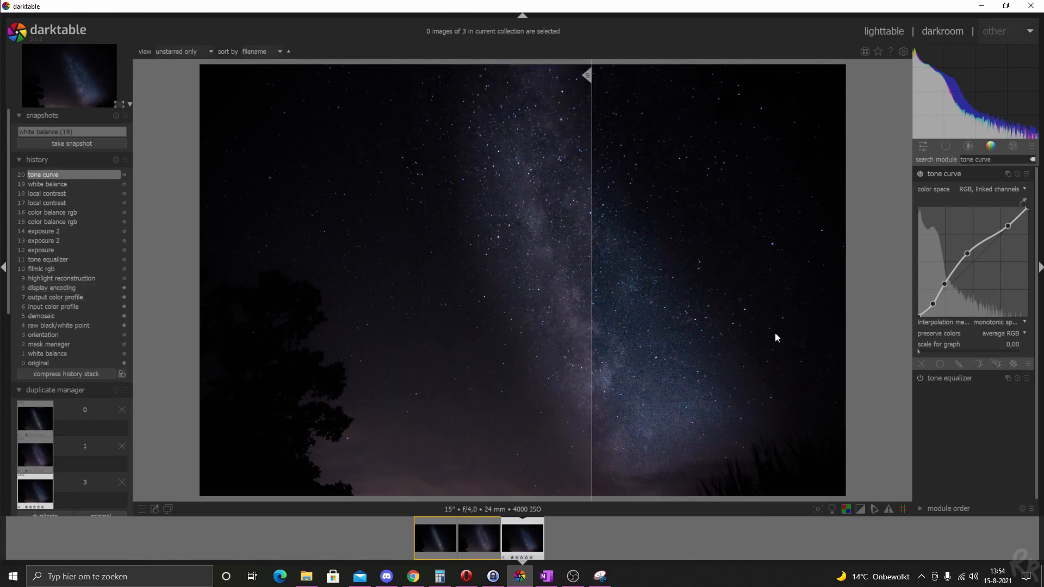
Hide the snapshot comparison and remove the existing brush shape from the drawn mask of exposure 2.
left_click_drag(990, 162, 922, 162)
type("exposu")
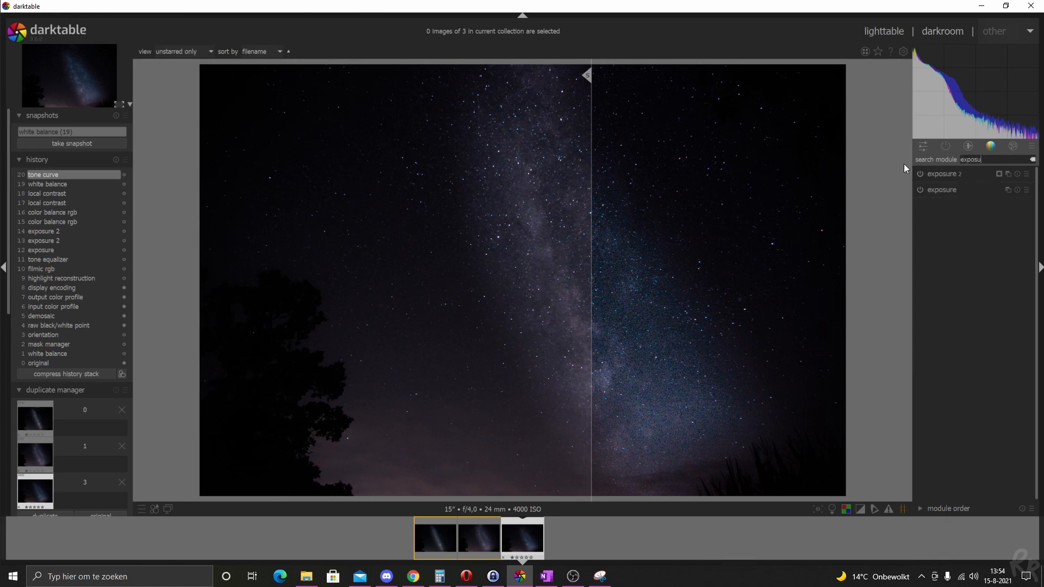
left_click(945, 175)
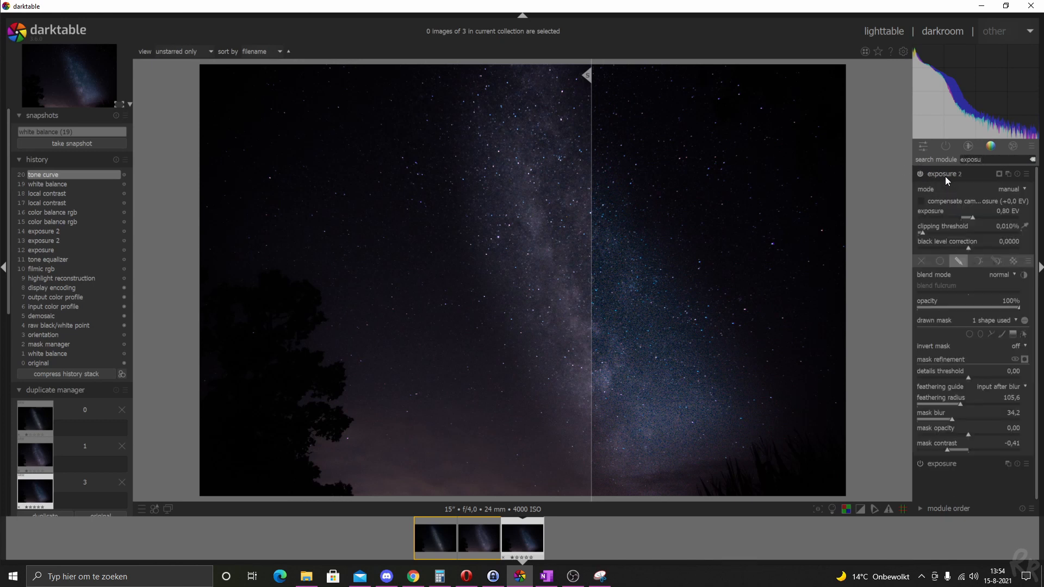
left_click(1024, 334)
left_click(50, 132)
left_click(1024, 335)
left_click(1024, 334)
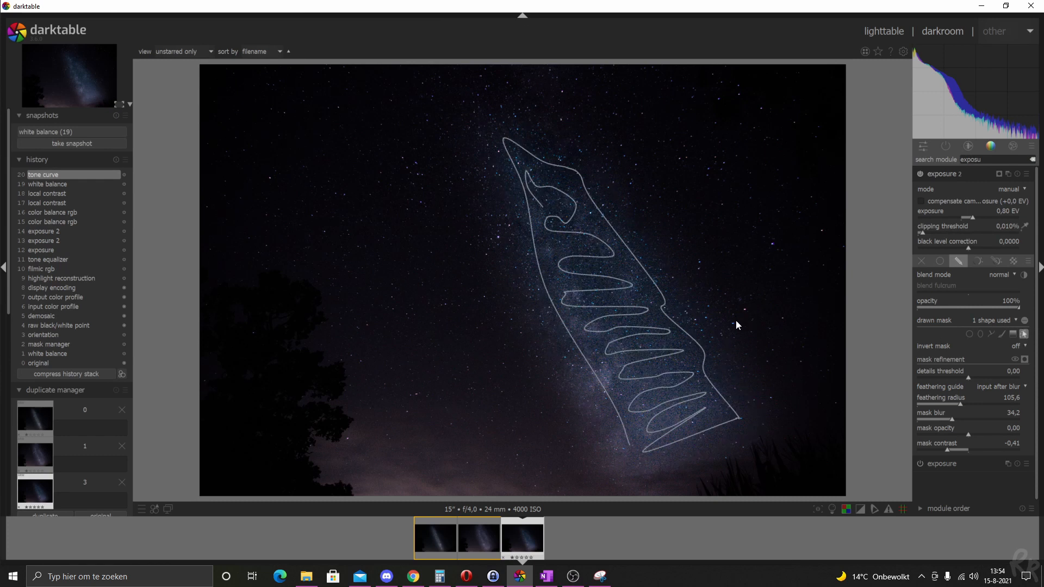
right_click(624, 317)
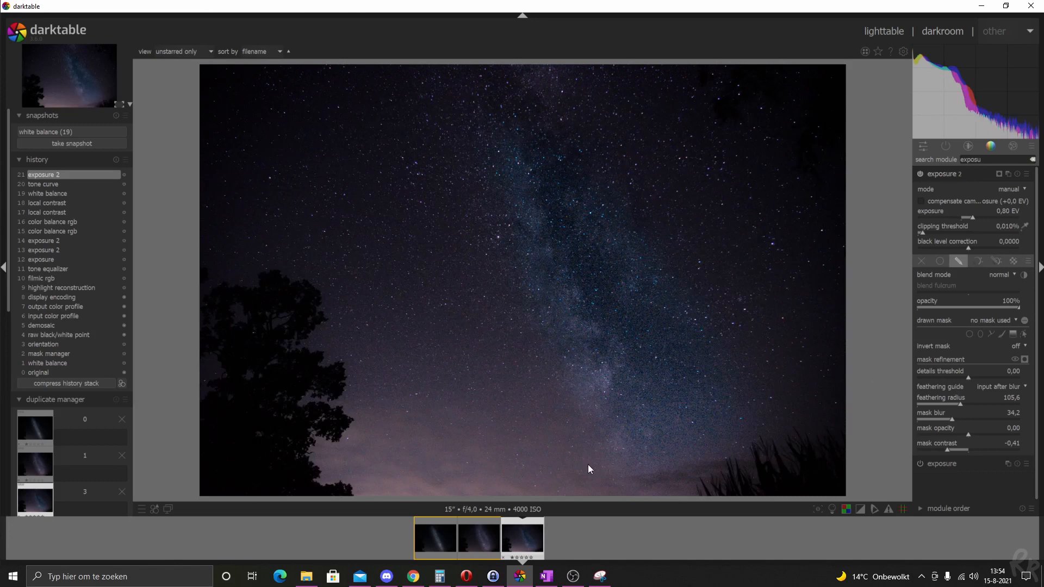
Paint a new brush mask for exposure 2 over the whole Milky Way, from the image's upper edge to the horizon.
left_click(1002, 334)
left_click_drag(621, 430, 547, 261)
left_click_drag(502, 93, 535, 72)
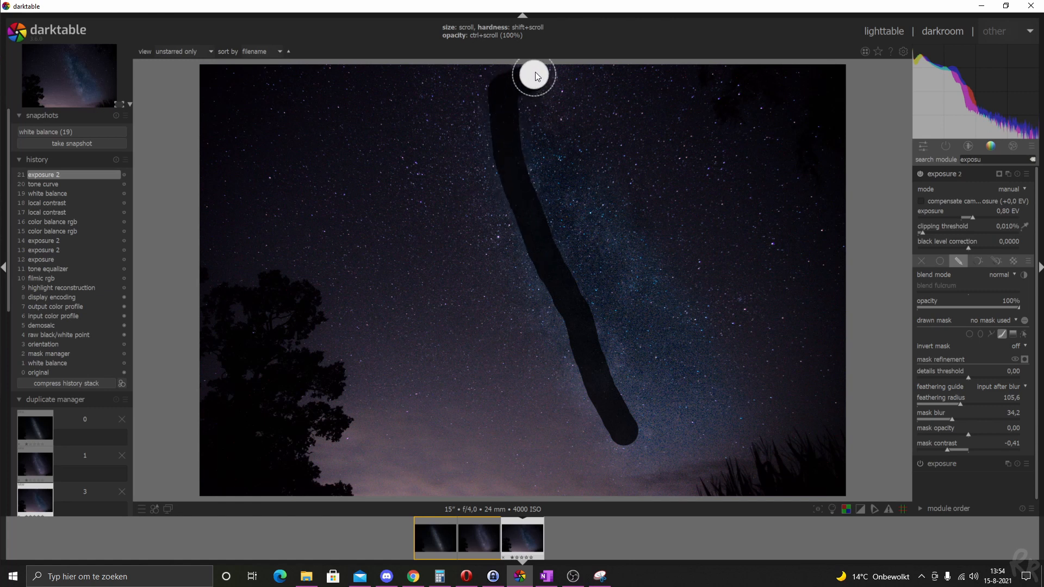
mouse_move(571, 119)
left_mouse_down()
mouse_move(622, 195)
mouse_move(632, 232)
mouse_move(713, 348)
left_mouse_up()
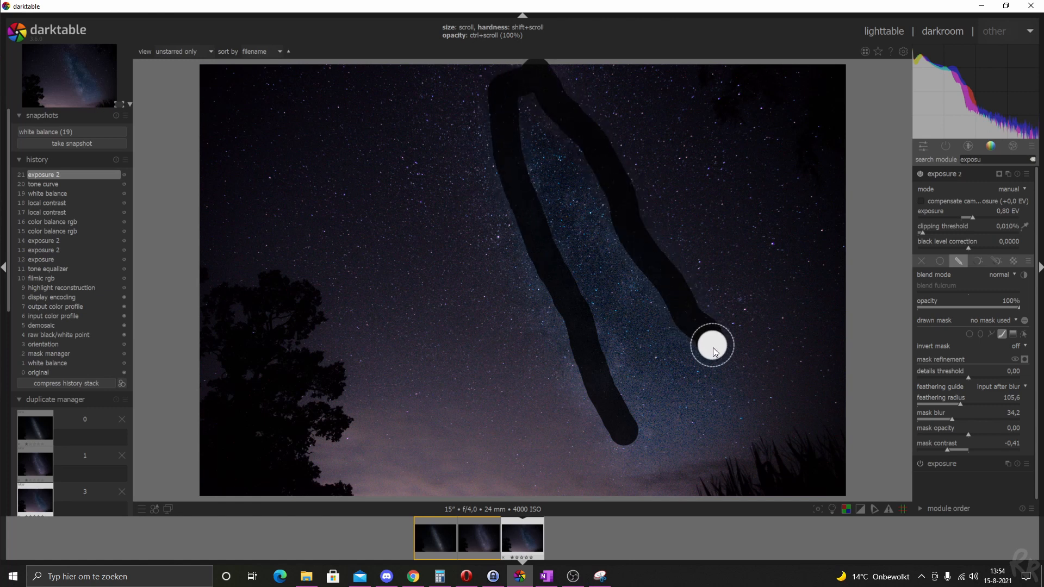
left_click_drag(713, 415, 633, 435)
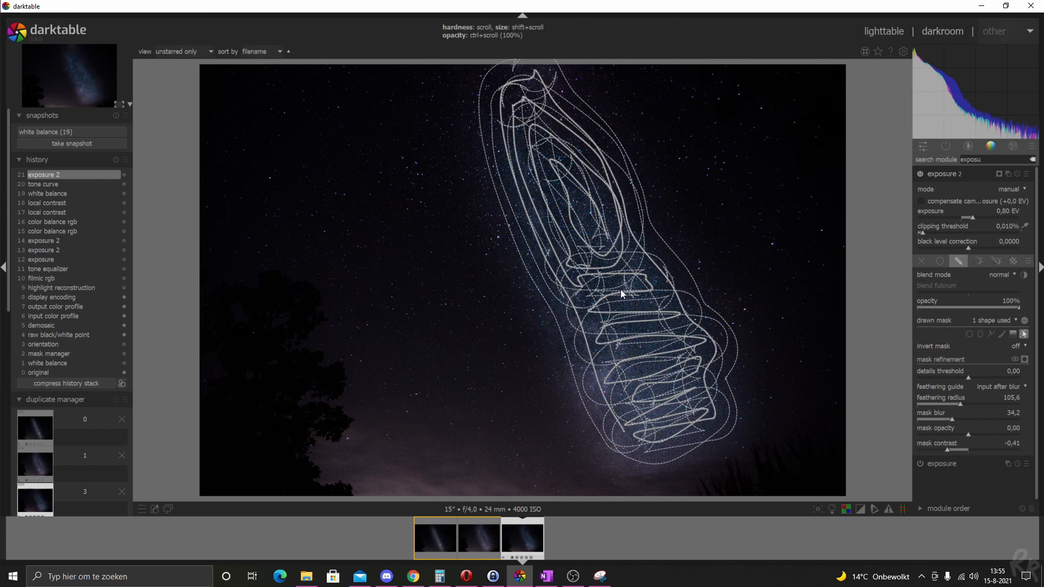
left_click(958, 178)
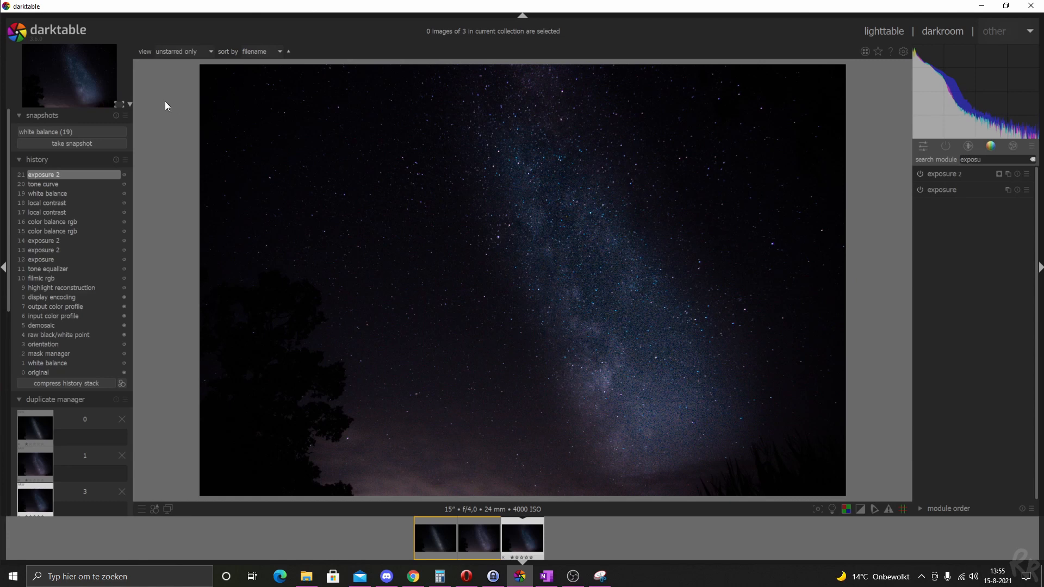
Compare the photo with its repainted exposure mask against the white balance snapshot, and hide the snapshot again.
left_click(34, 133)
left_click_drag(590, 214, 275, 303)
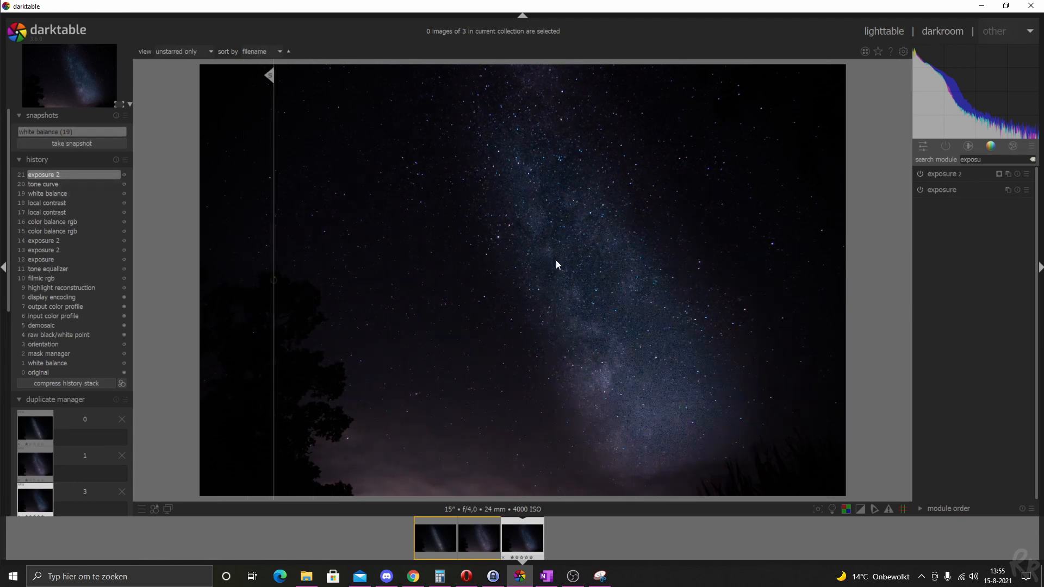
left_click(100, 131)
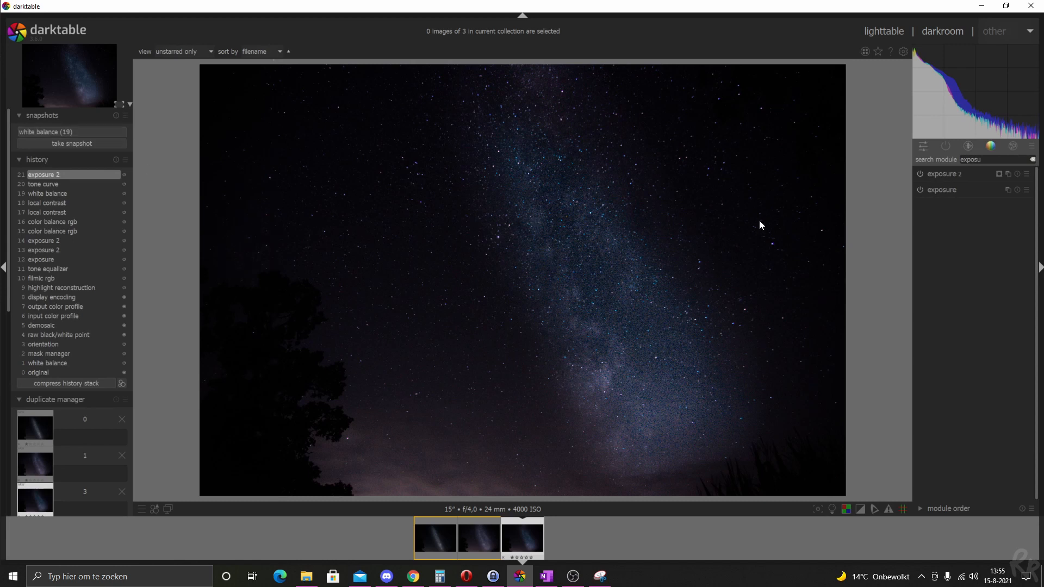
In color balance rgb, raise the shadows lift hue and the highlights gain hue slightly.
left_click_drag(989, 160, 913, 151)
type("color balance rgb")
left_click(963, 174)
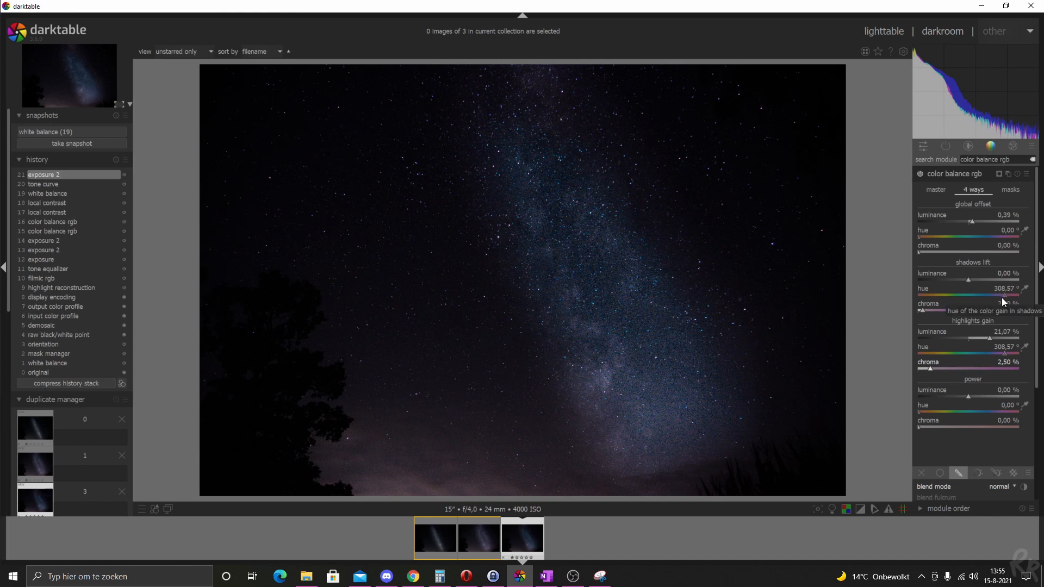
left_click_drag(1002, 298, 1011, 296)
left_click_drag(1007, 356, 1012, 357)
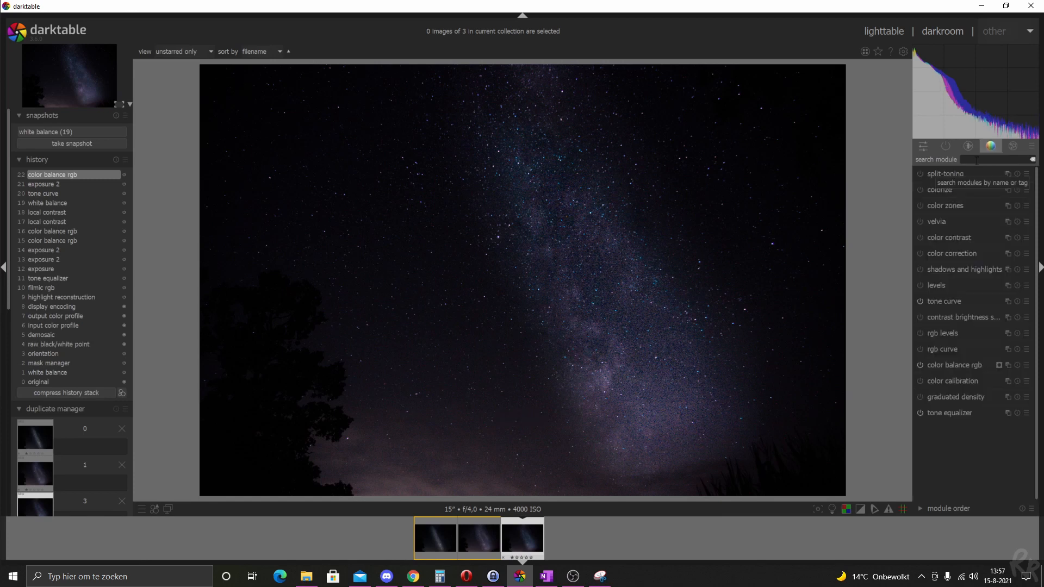
Adjust the scene's relative exposure in filmic rgb and switch on the astrophoto denoise module.
type("ilmic rg")
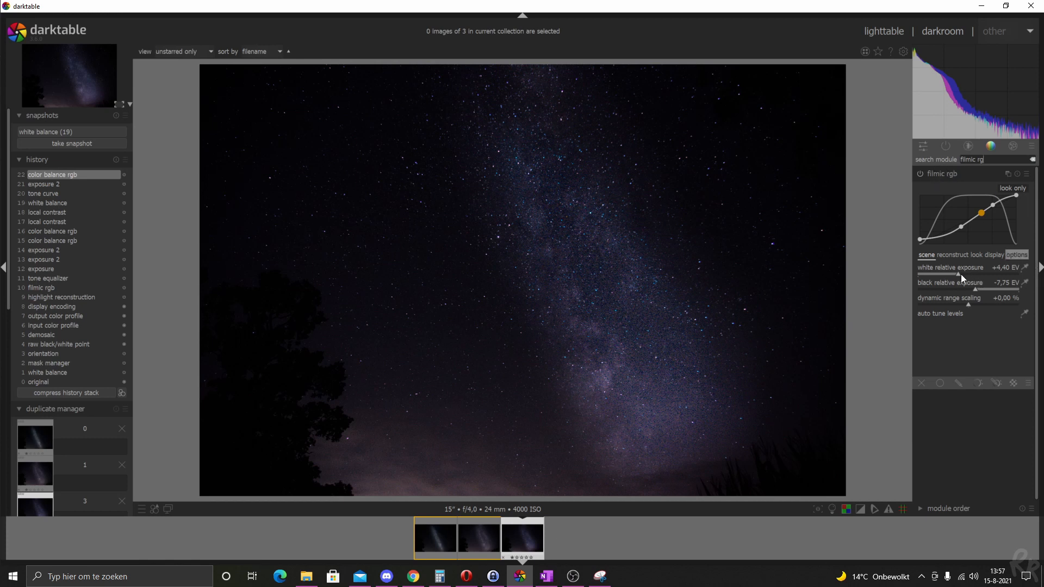
left_click_drag(957, 274, 987, 292)
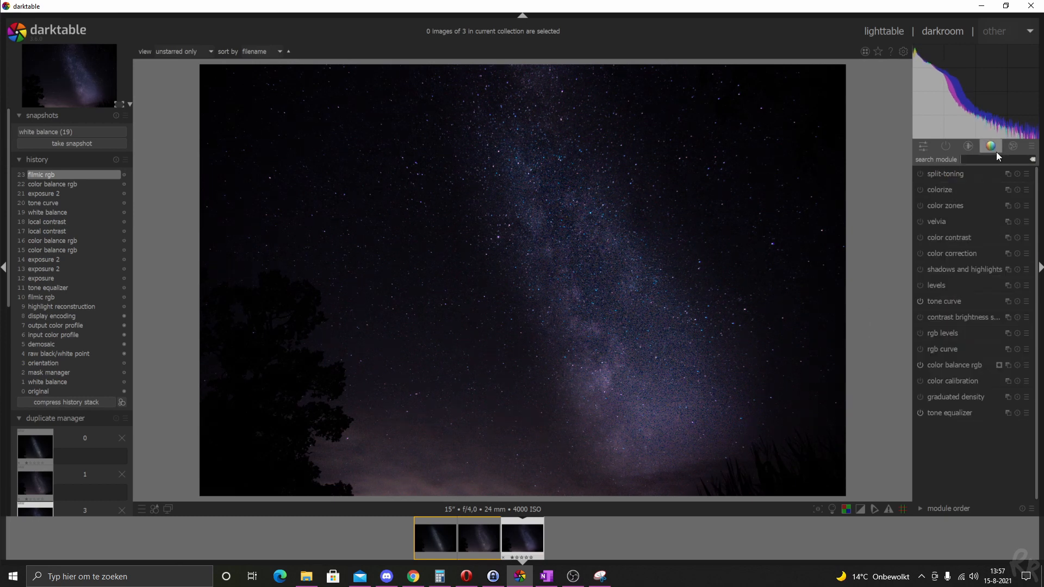
type("denoise")
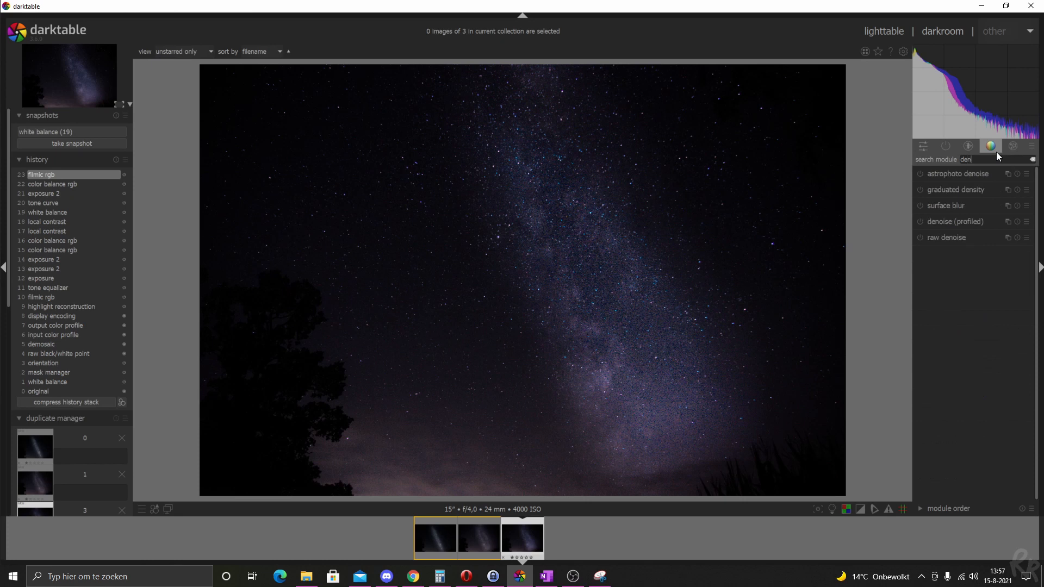
left_click(921, 172)
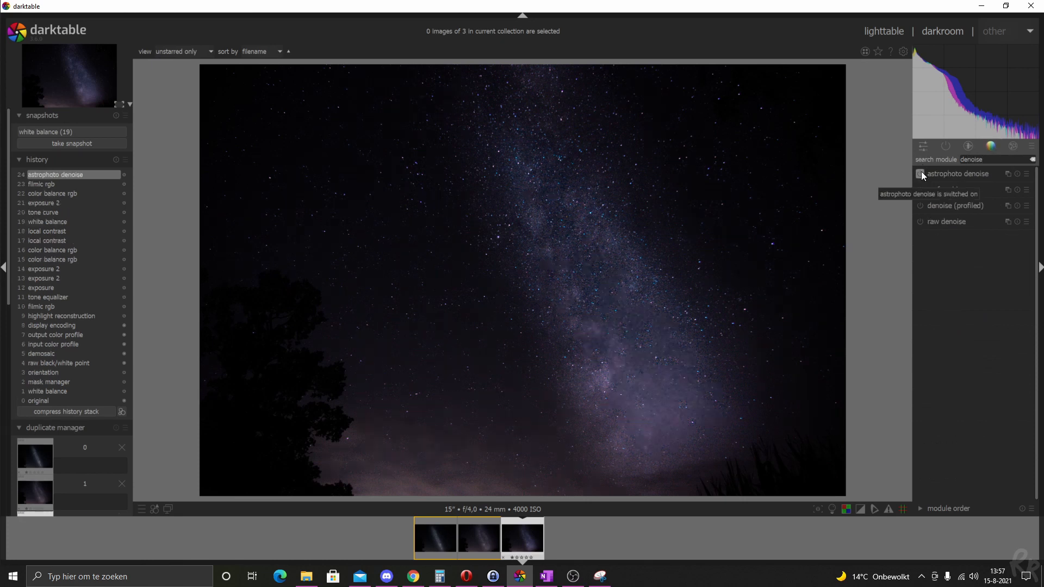
Compare the denoised photo with the white balance snapshot by sweeping the split line across the image, and hide the snapshot.
left_click(82, 132)
left_click_drag(340, 243, 815, 272)
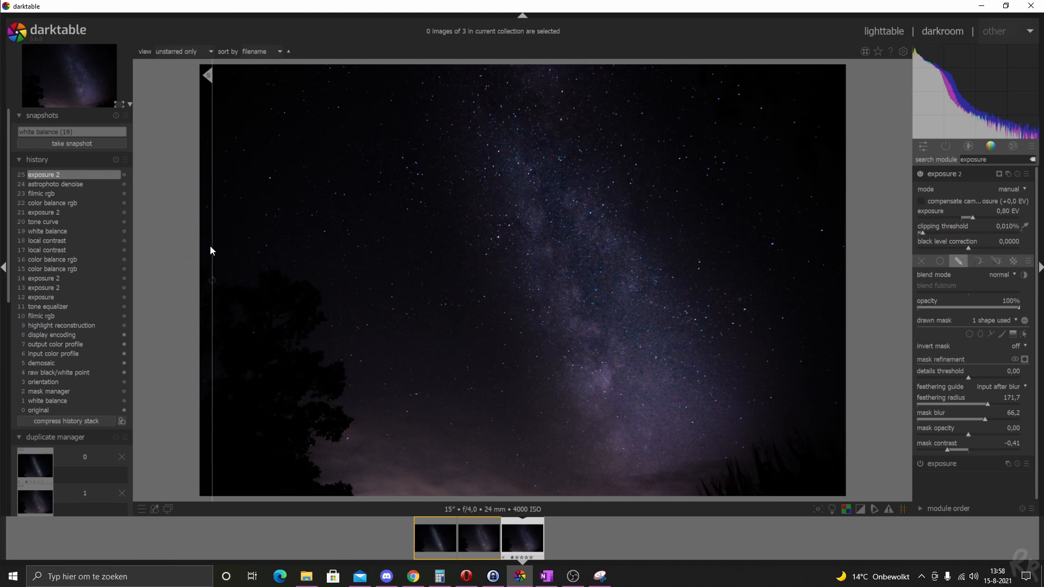
left_click_drag(211, 333, 268, 375)
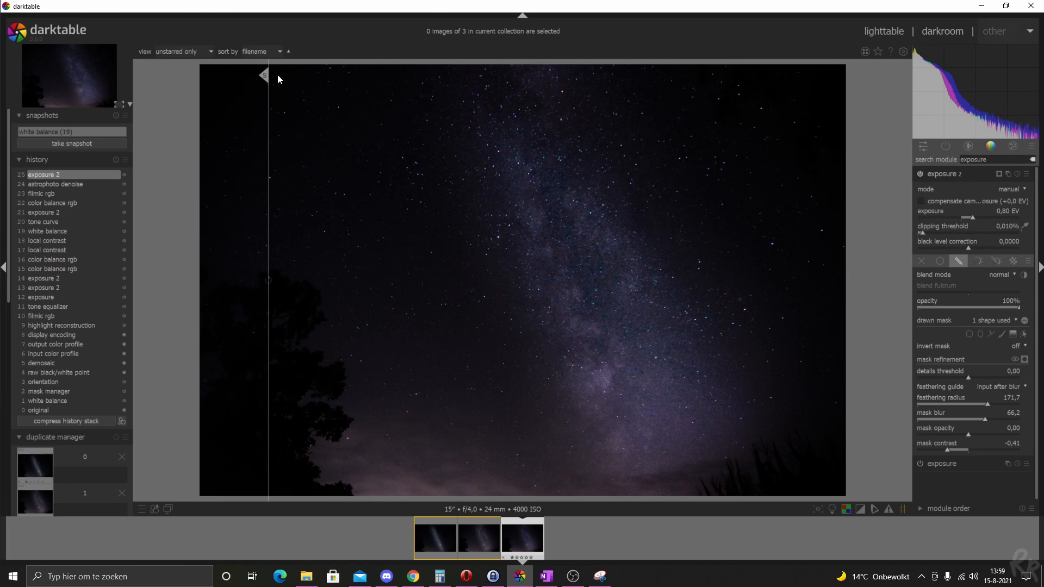
left_click(90, 134)
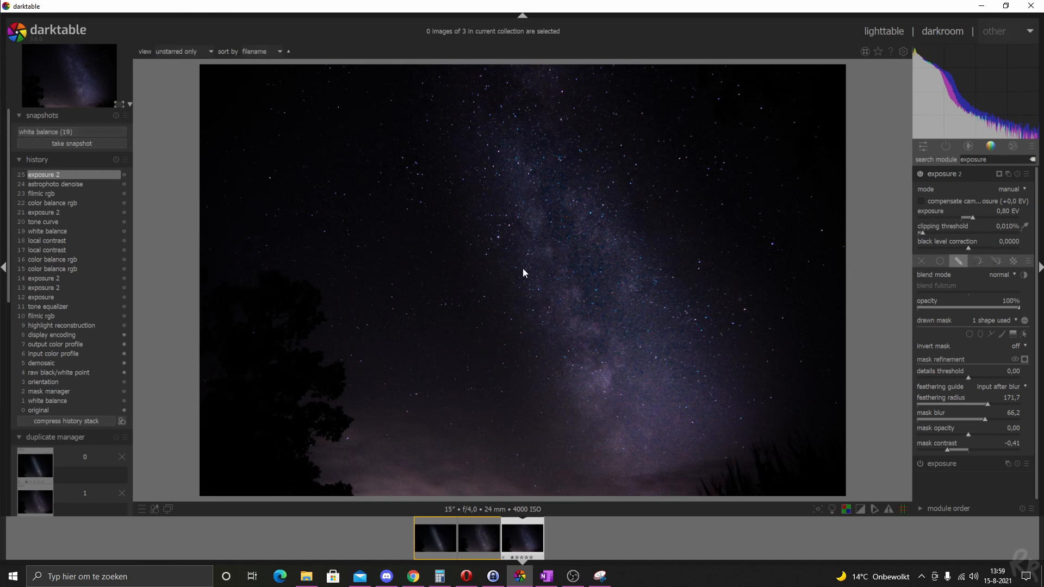